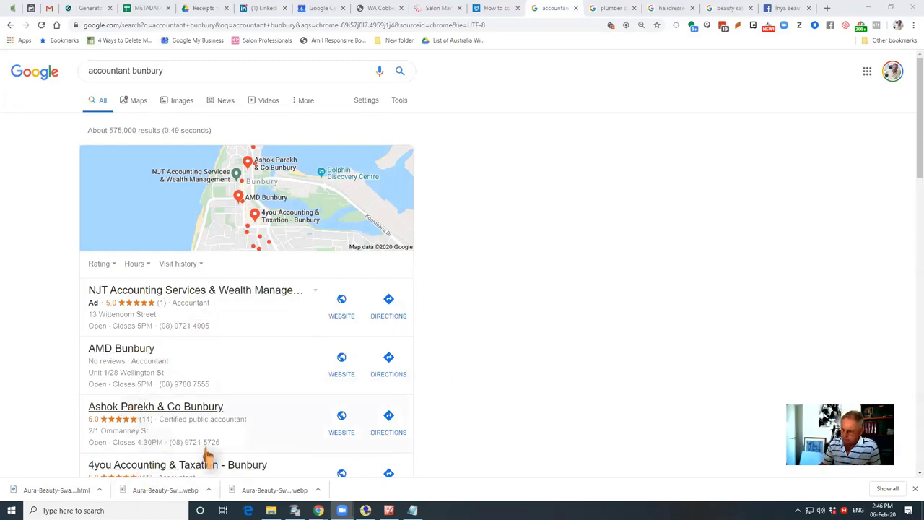
Check the local results for plumber busselton and then hairdresser berwick
scroll(486, 378, "down", 2)
scroll(487, 377, "up", 1)
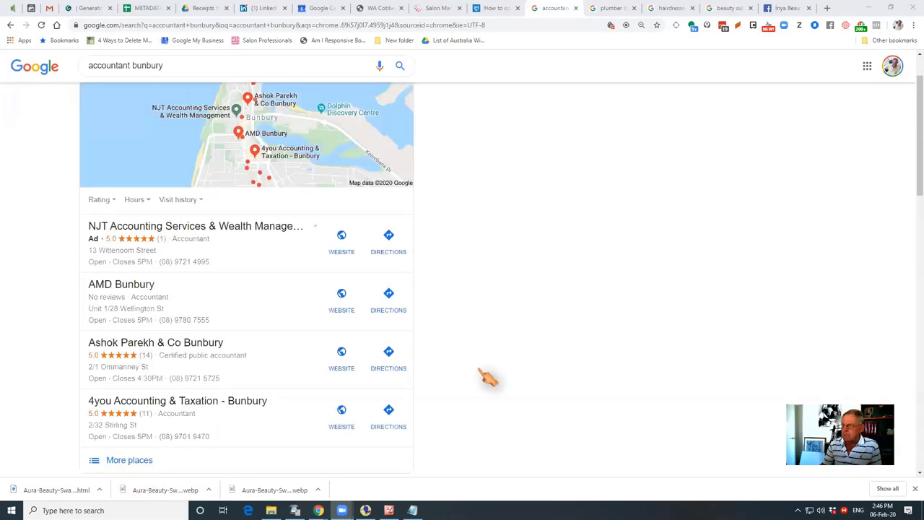
scroll(495, 402, "up", 1)
scroll(494, 402, "down", 1)
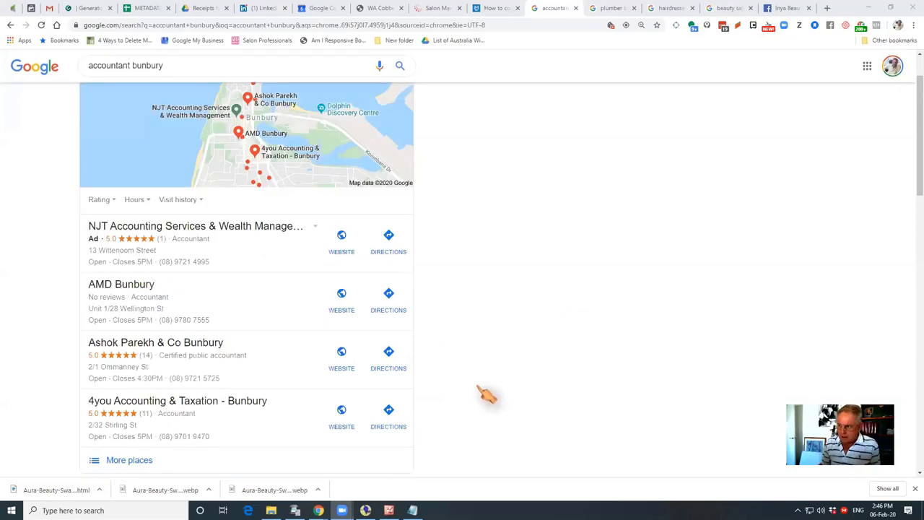
left_click(615, 10)
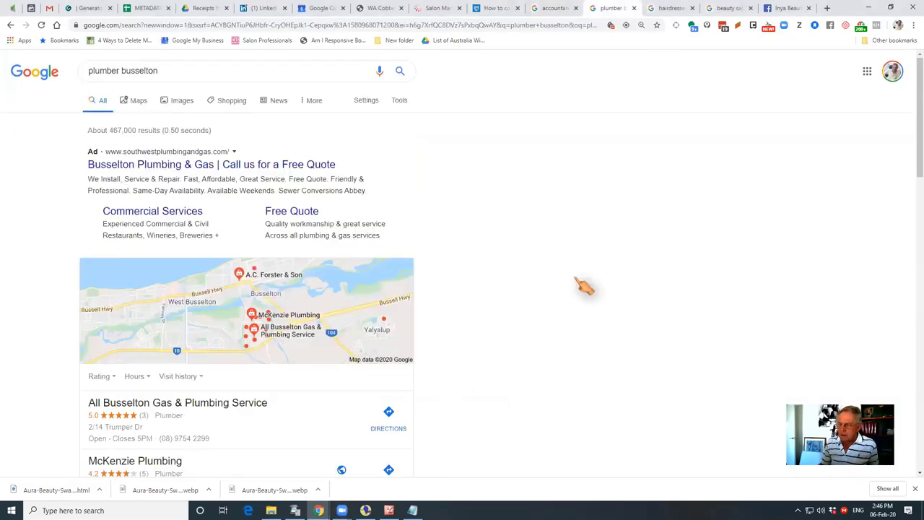
scroll(583, 287, "down", 3)
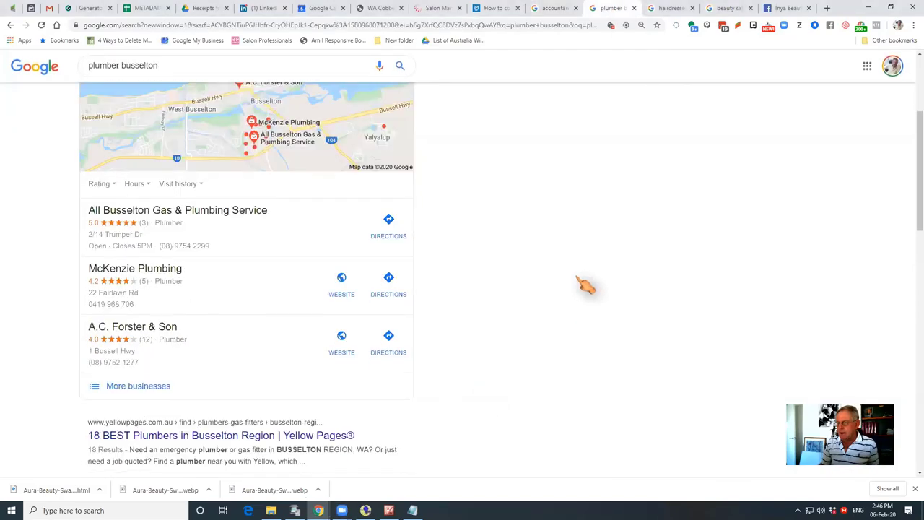
left_click(671, 9)
scroll(541, 292, "down", 3)
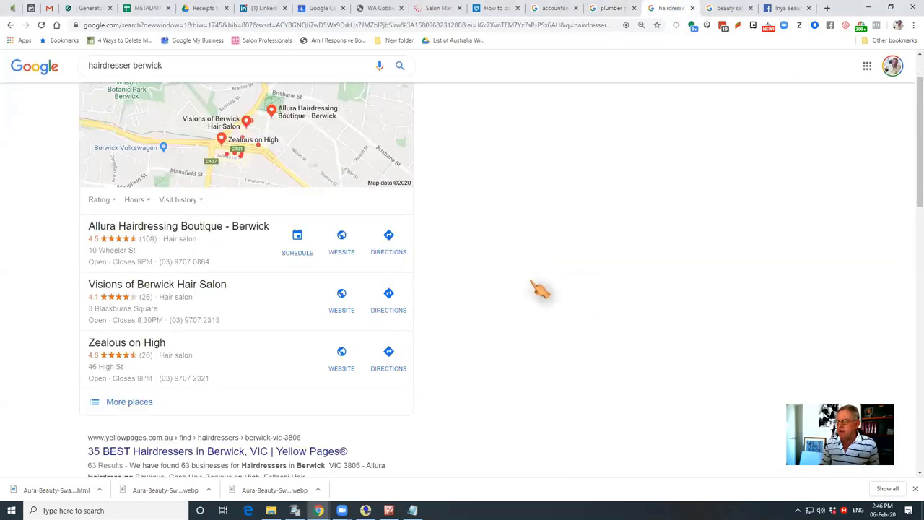
Bring up the beauty salon hobart local results and open the full salon list
left_click(728, 9)
scroll(550, 281, "down", 3)
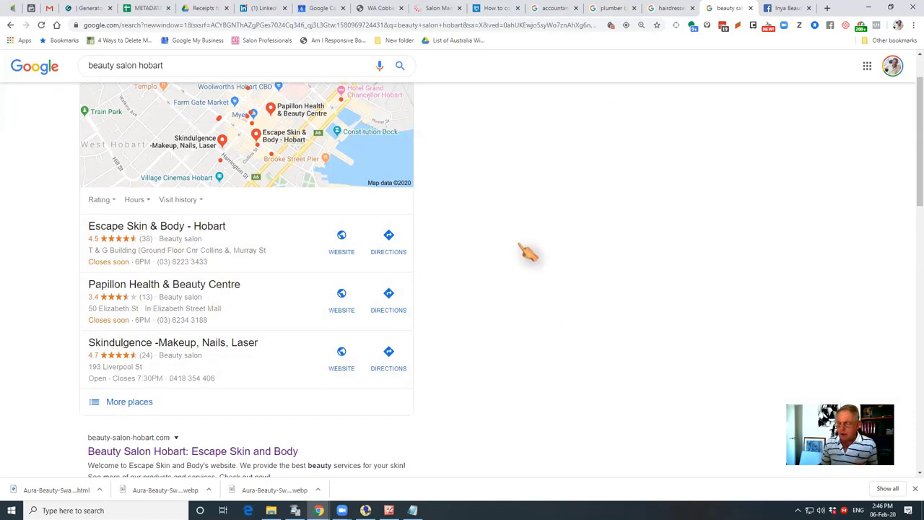
left_click(132, 408)
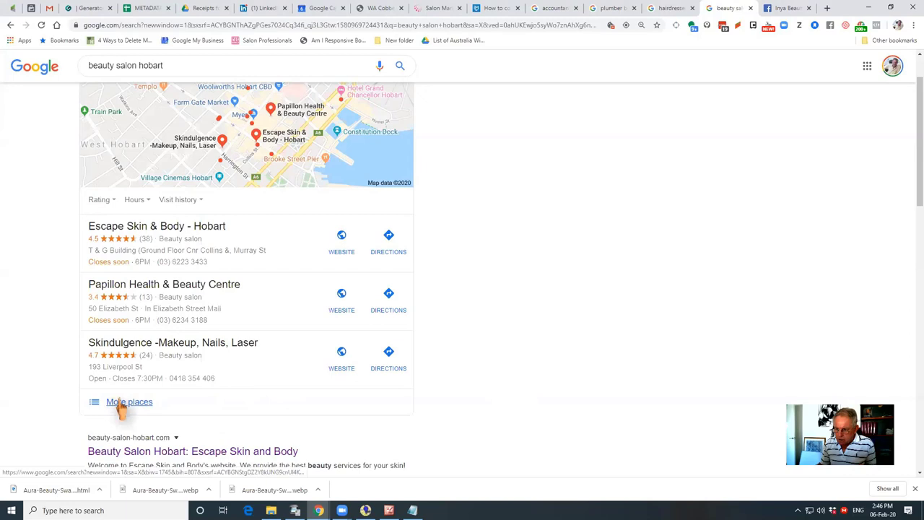
left_click(122, 408)
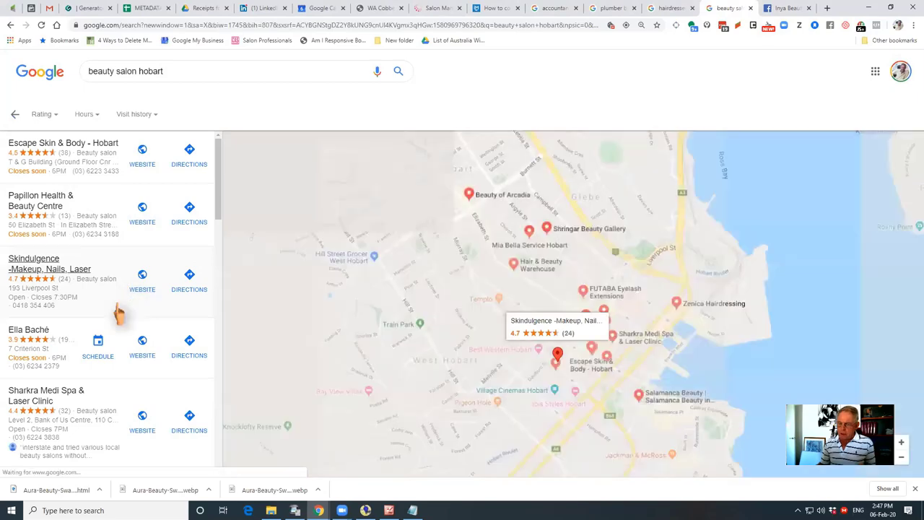
scroll(119, 311, "down", 3)
scroll(119, 312, "down", 6)
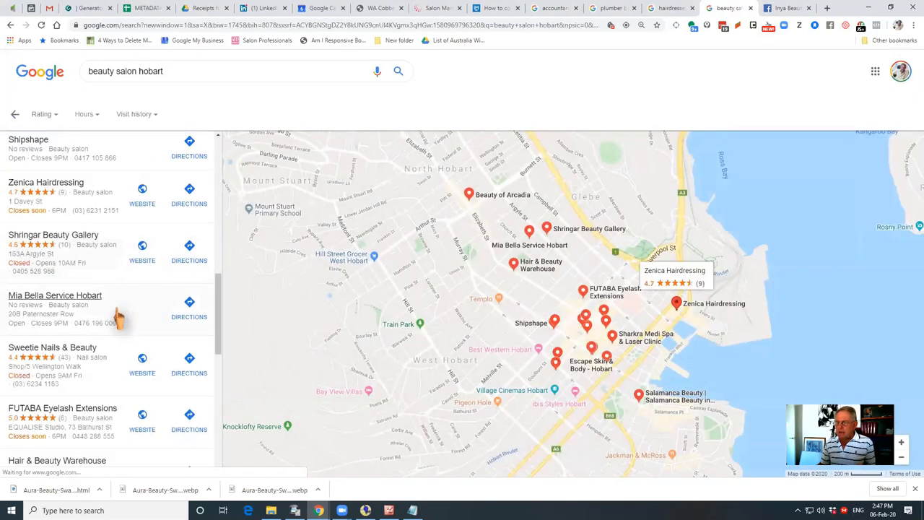
scroll(119, 316, "down", 4)
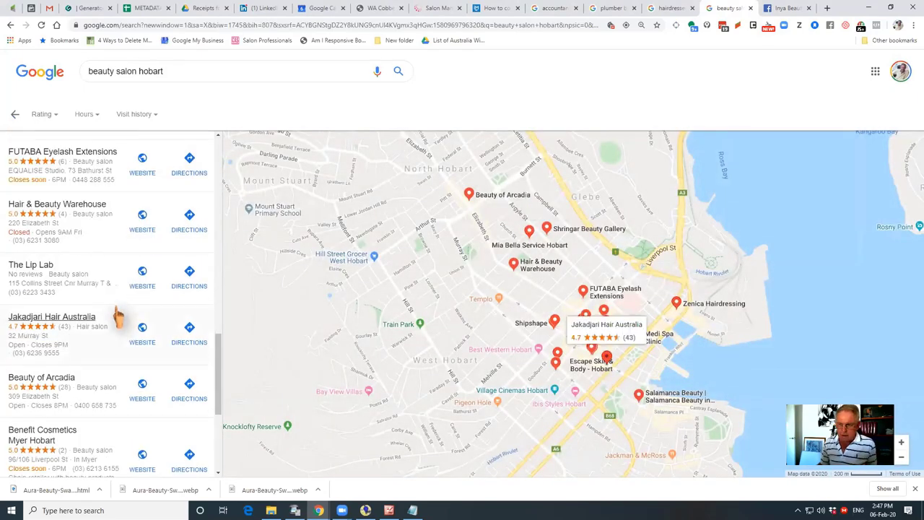
scroll(119, 316, "up", 12)
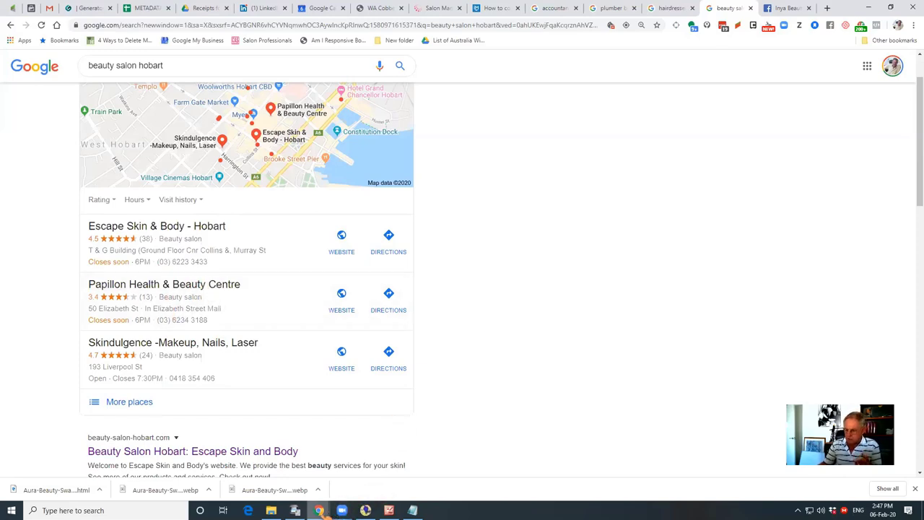
Flip between the hairdresser berwick and plumber busselton results, ending on hairdresser berwick
mouse_move(322, 514)
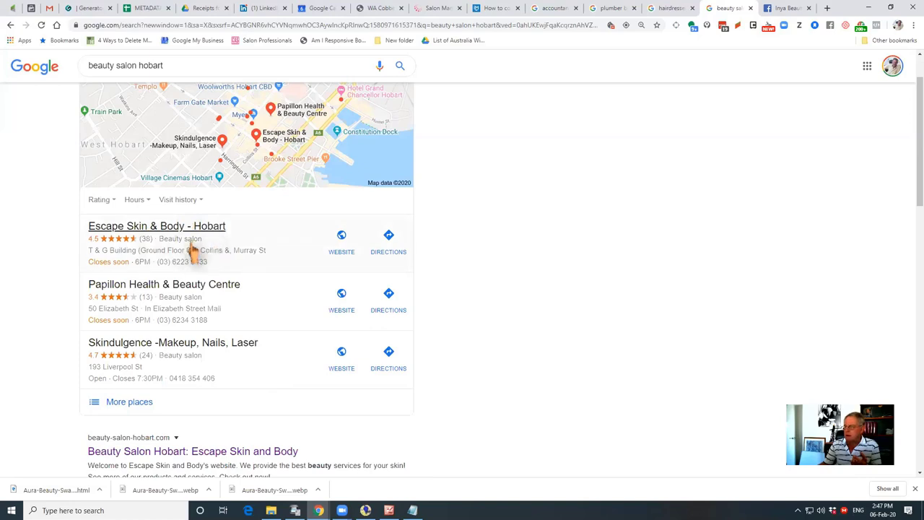
left_click(672, 10)
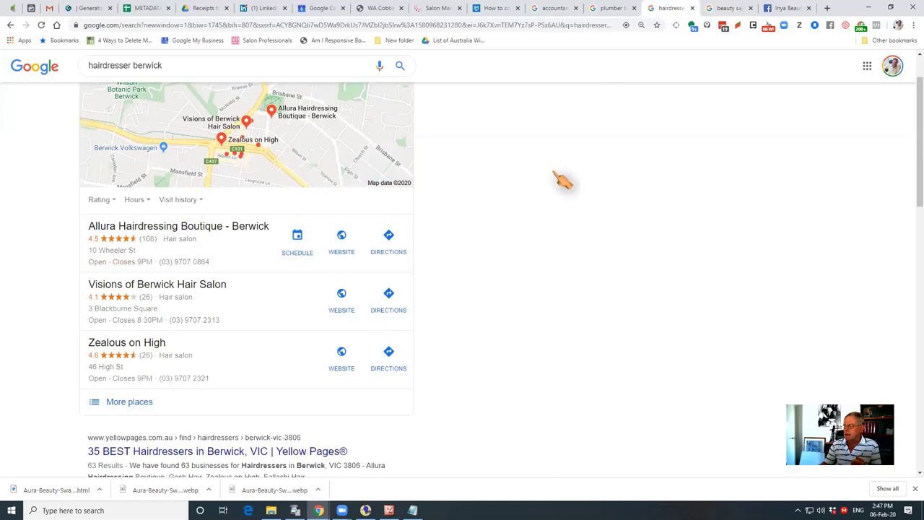
left_click(613, 9)
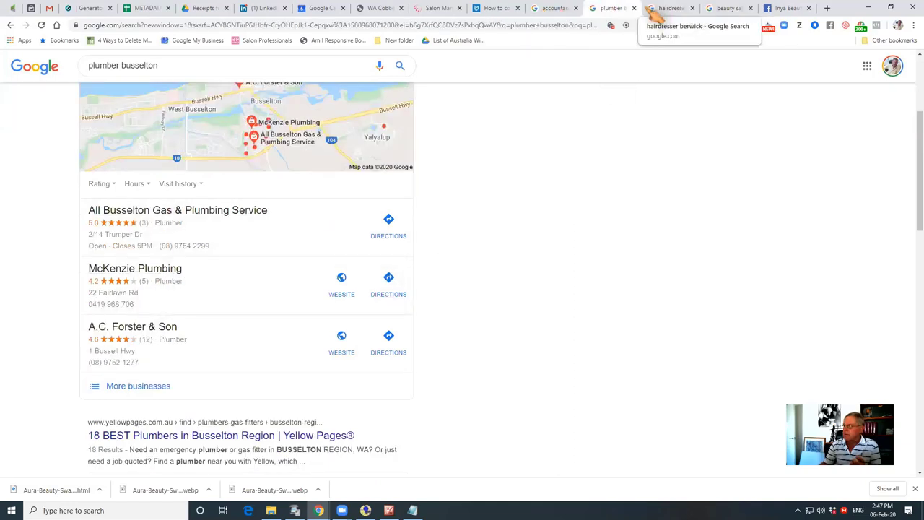
left_click(671, 9)
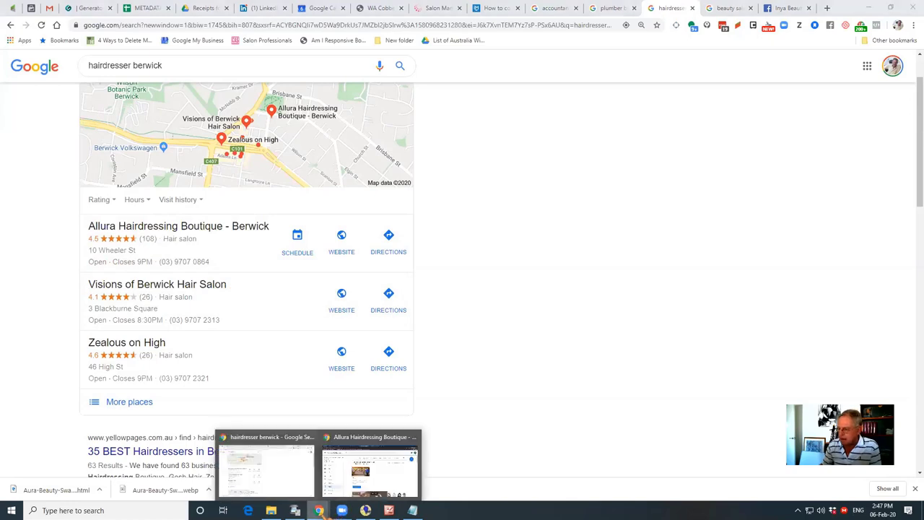
left_click(378, 491)
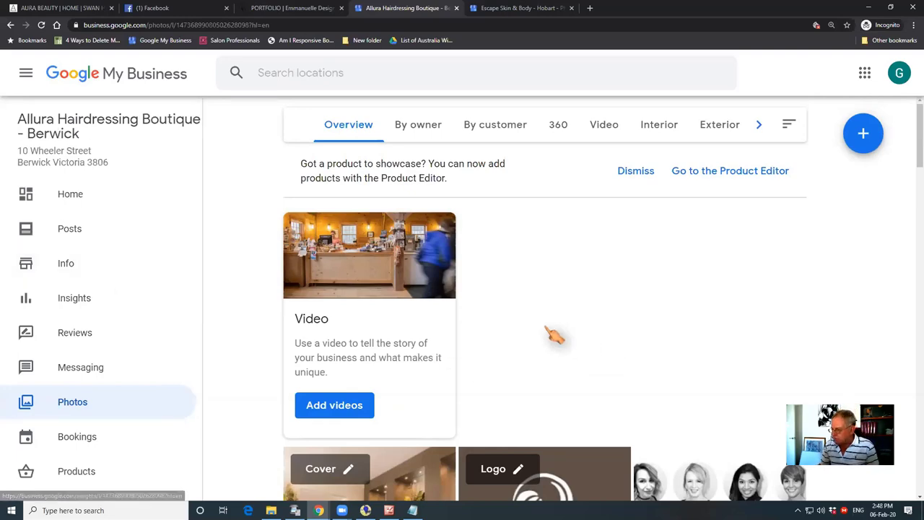
scroll(546, 338, "down", 4)
scroll(547, 338, "down", 2)
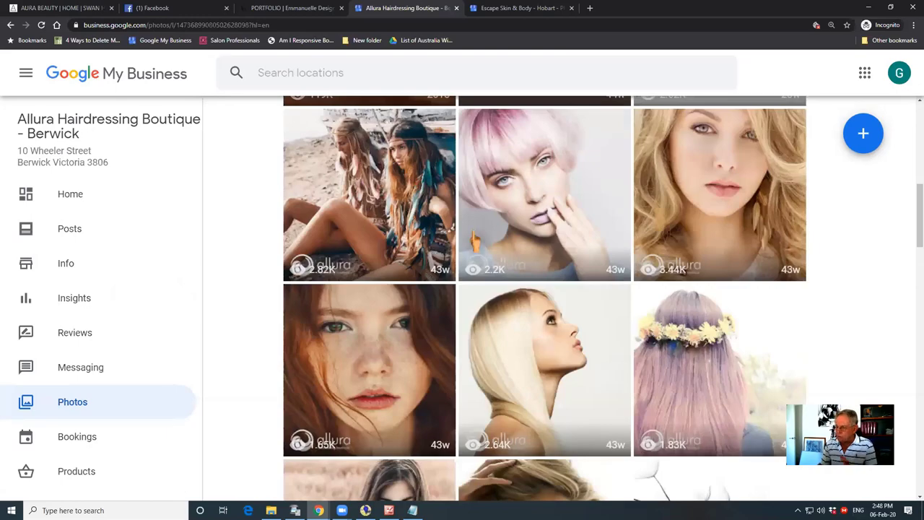
scroll(556, 291, "down", 2)
scroll(538, 296, "up", 3)
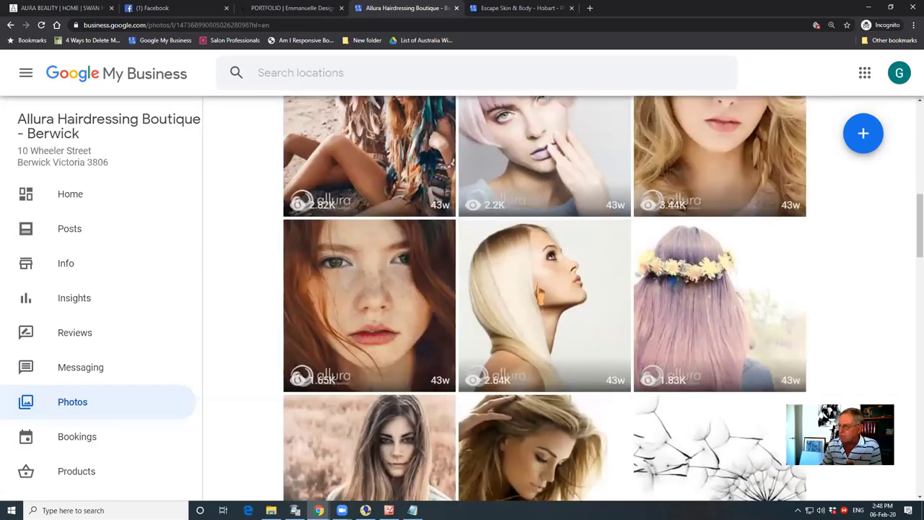
scroll(537, 296, "up", 4)
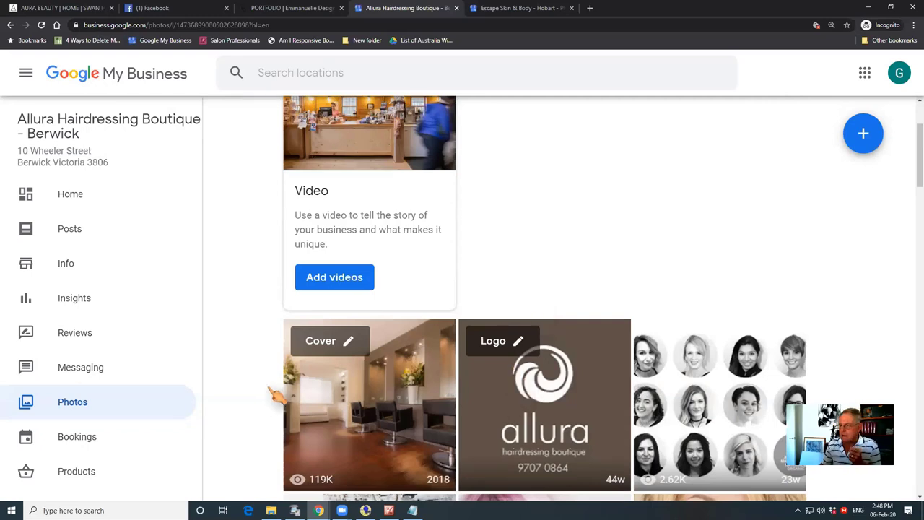
left_click(75, 304)
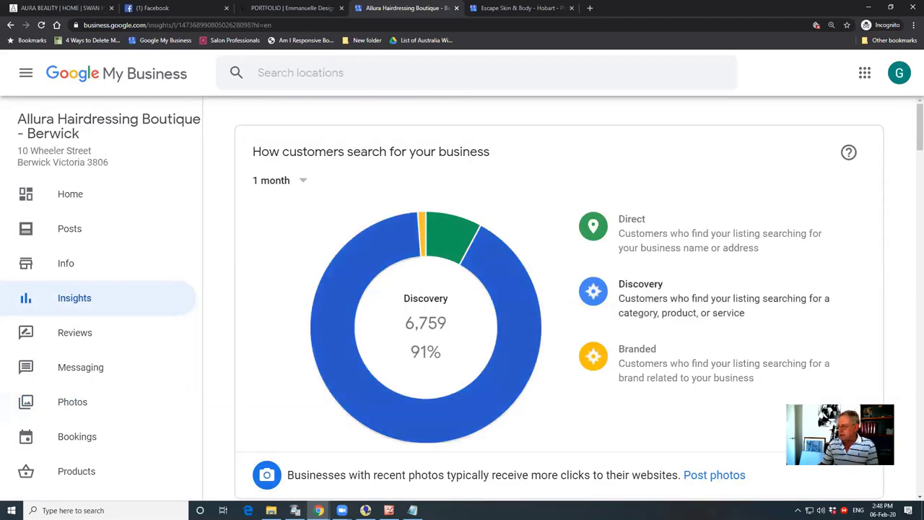
Highlight Allura's 'Total calls 230' figure, then minimize the business profile window
left_click_drag(920, 134, 920, 369)
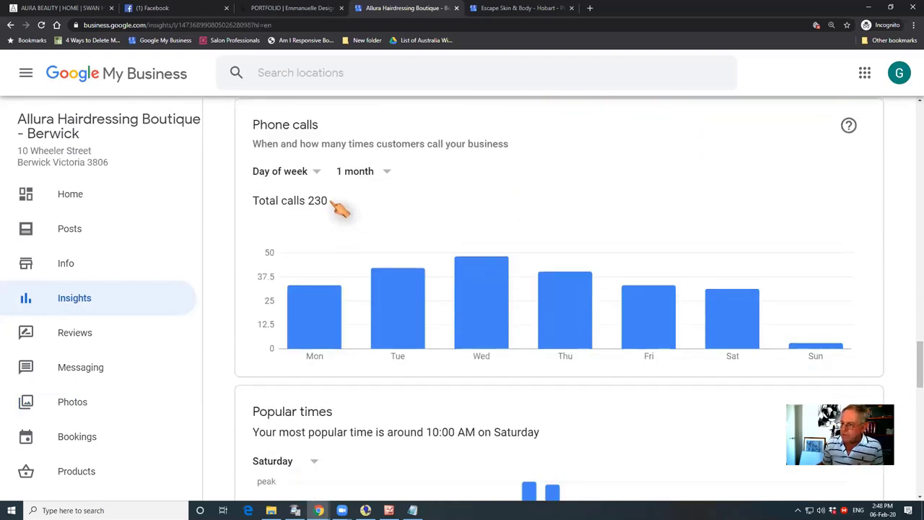
left_click_drag(331, 202, 252, 209)
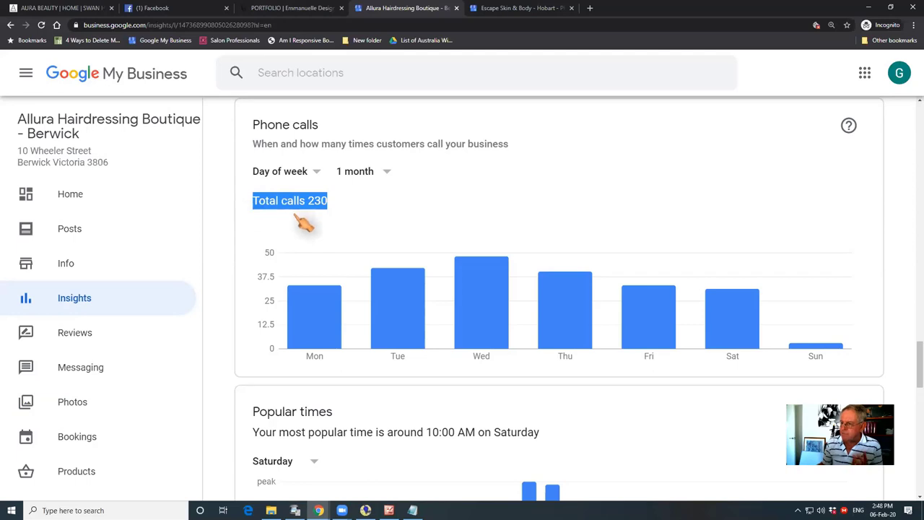
left_click(869, 8)
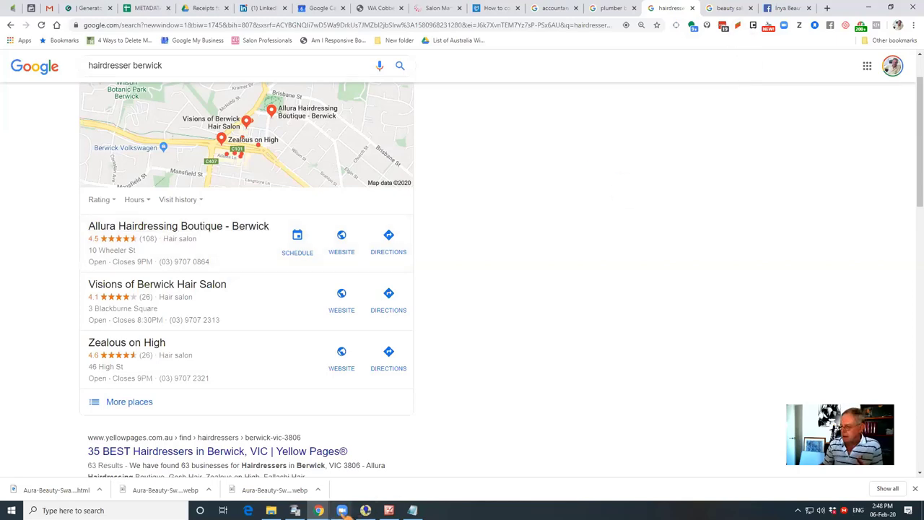
Switch to the Escape Skin & Body - Hobart listing and open its Insights
left_click(727, 8)
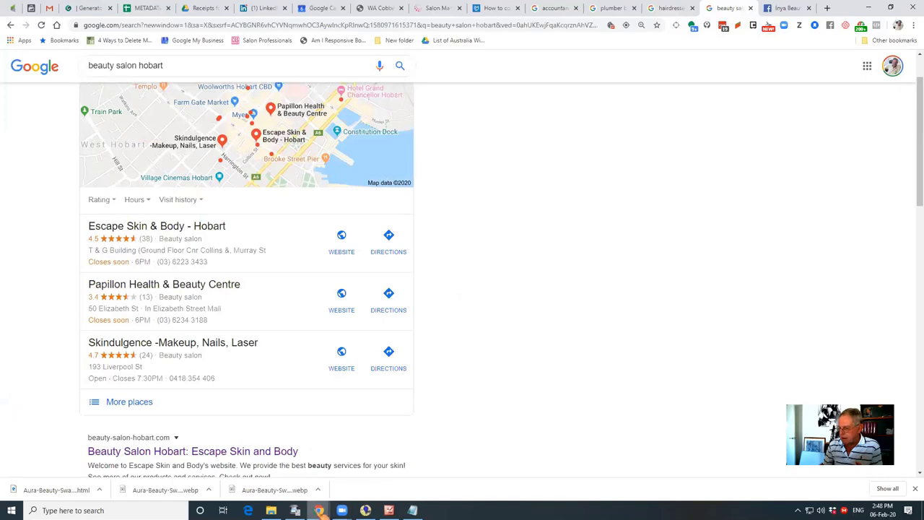
mouse_move(319, 511)
left_click(365, 469)
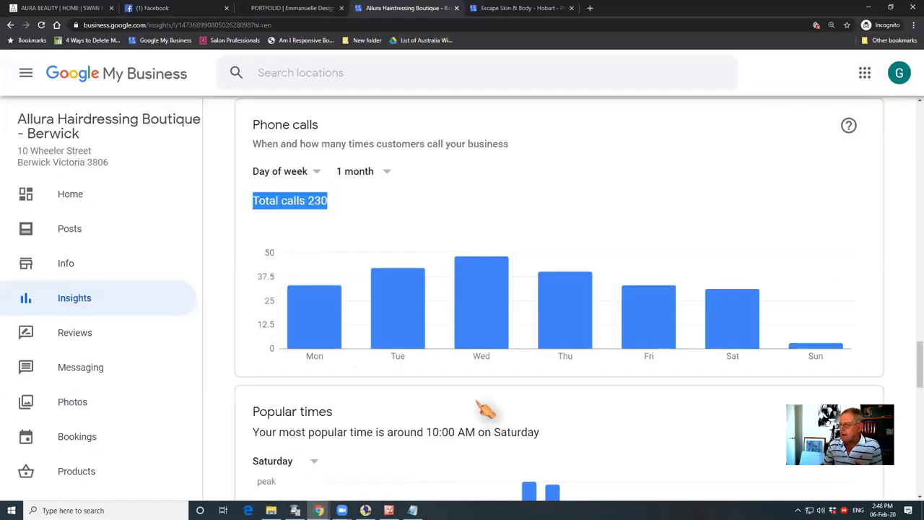
left_click(541, 8)
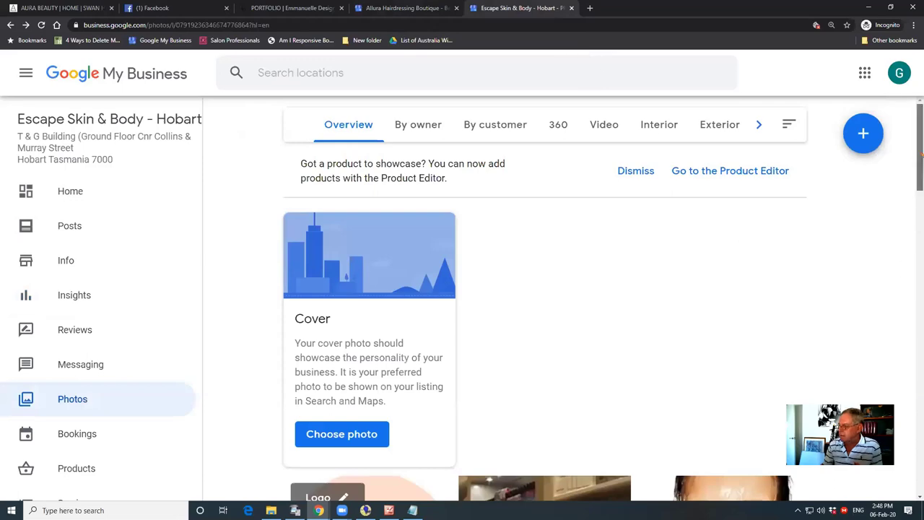
scroll(541, 303, "down", 8)
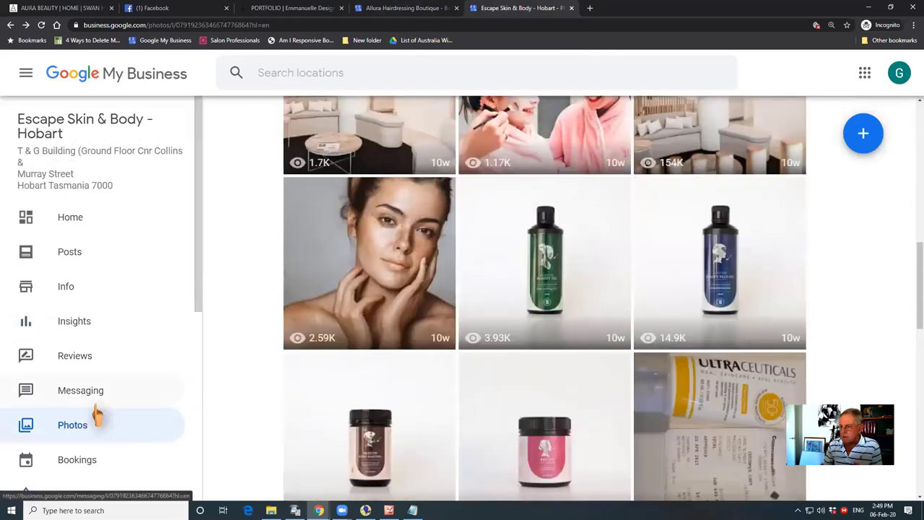
left_click(80, 322)
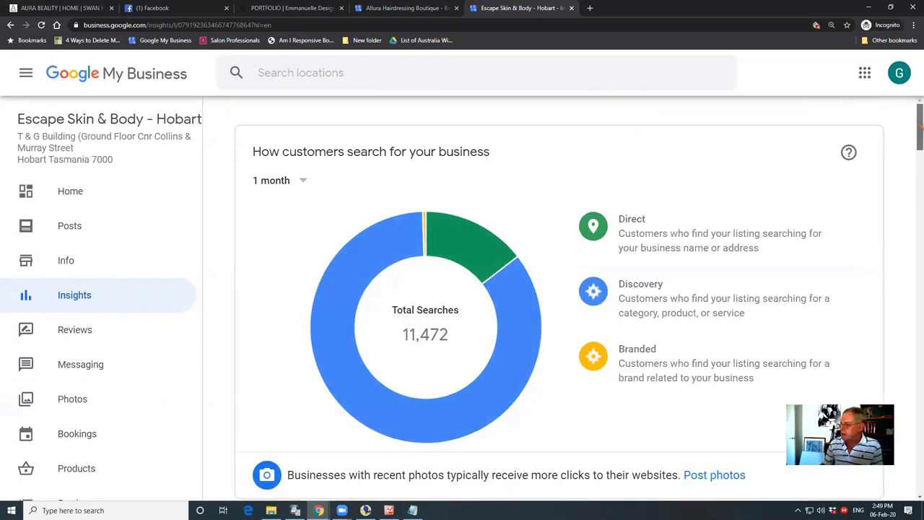
Scroll through Escape Skin & Body's customer-action and photo-view charts, then switch to Test pics
left_click_drag(920, 124, 920, 288)
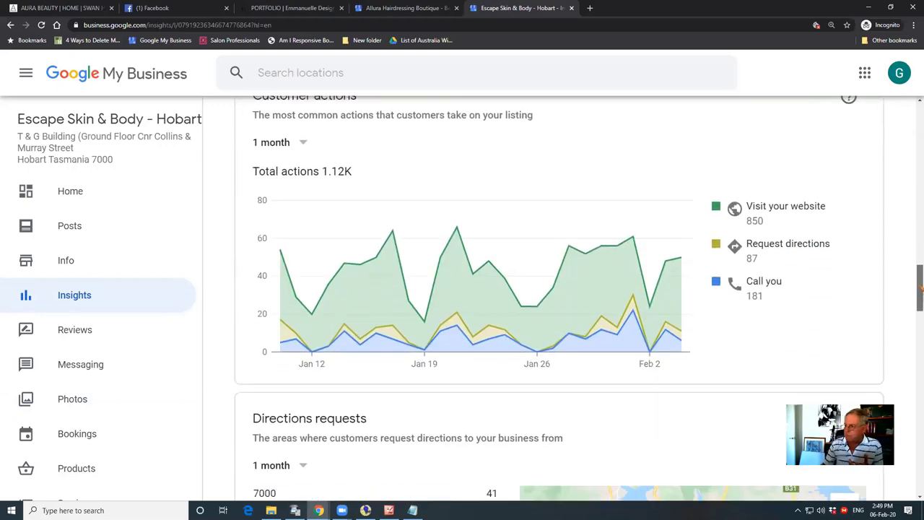
left_click_drag(920, 289, 915, 287)
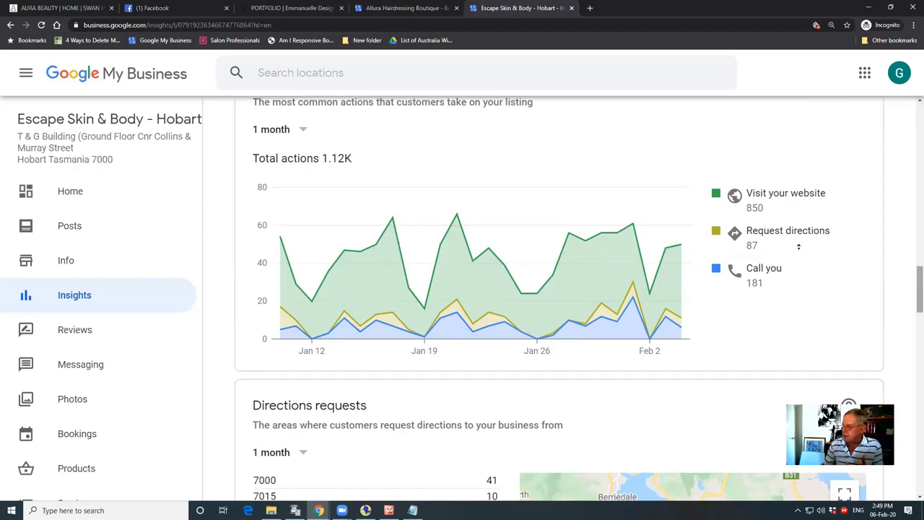
scroll(799, 246, "up", 1)
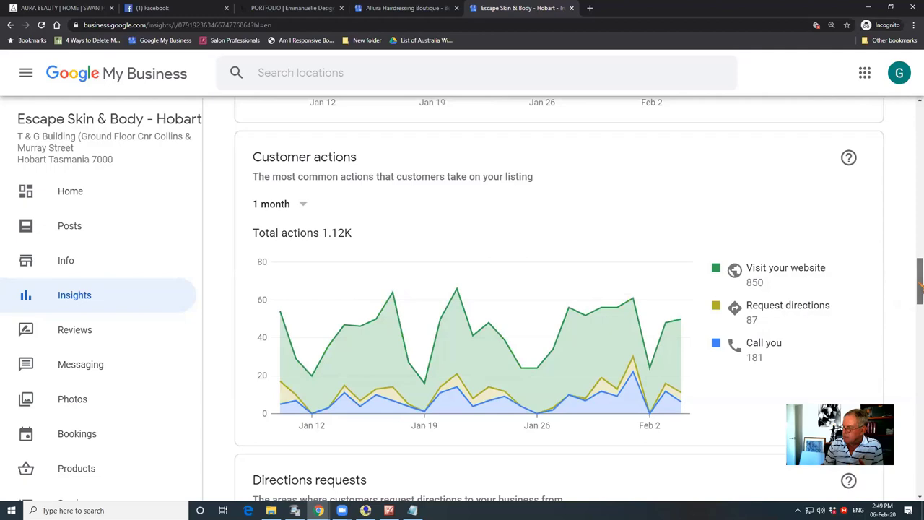
left_click_drag(921, 288, 920, 432)
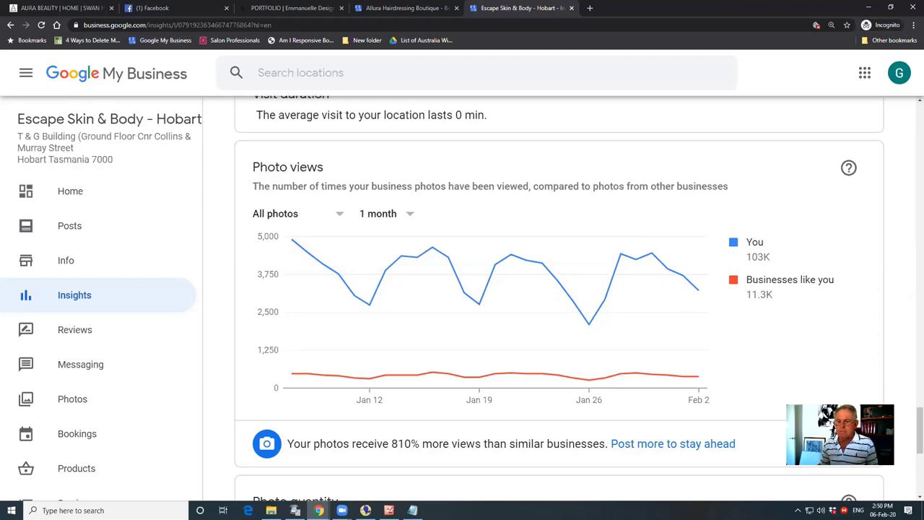
key("alt+Tab")
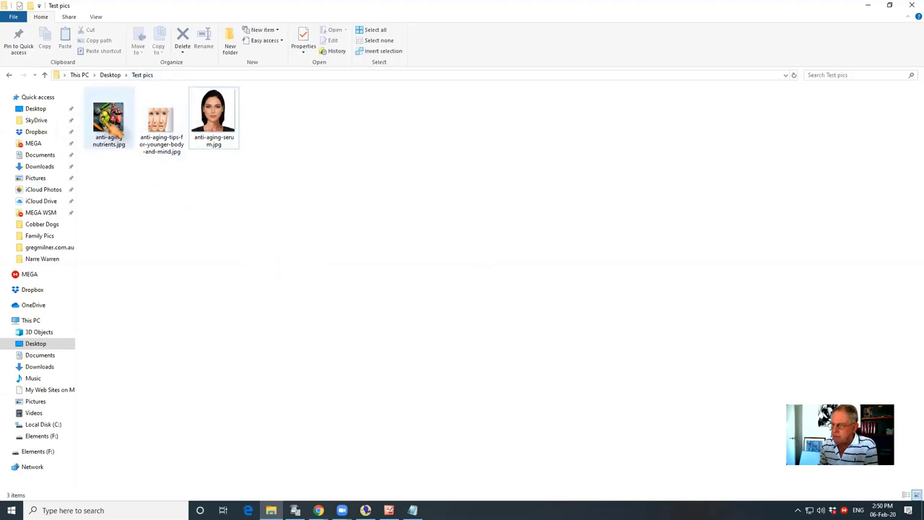
Select all three anti-aging JPGs (tips, serum, nutrients) in Test pics
left_click(162, 129)
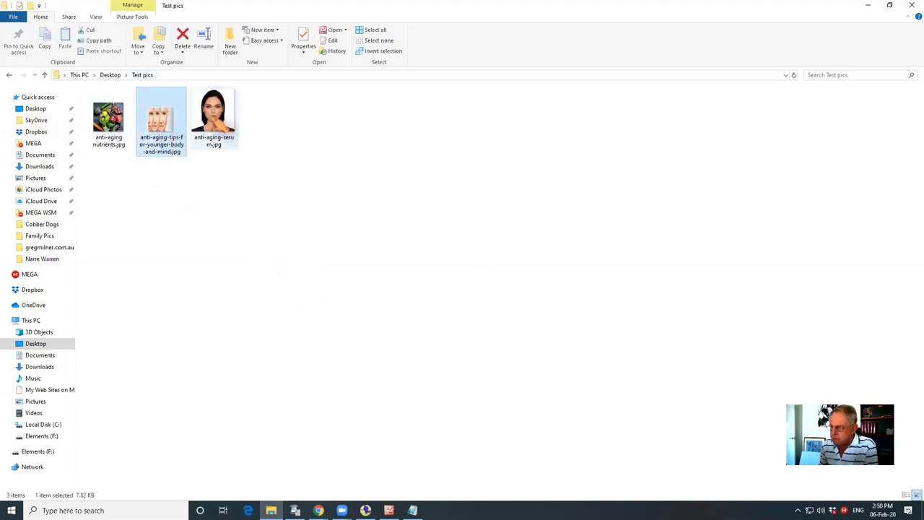
left_click(210, 127)
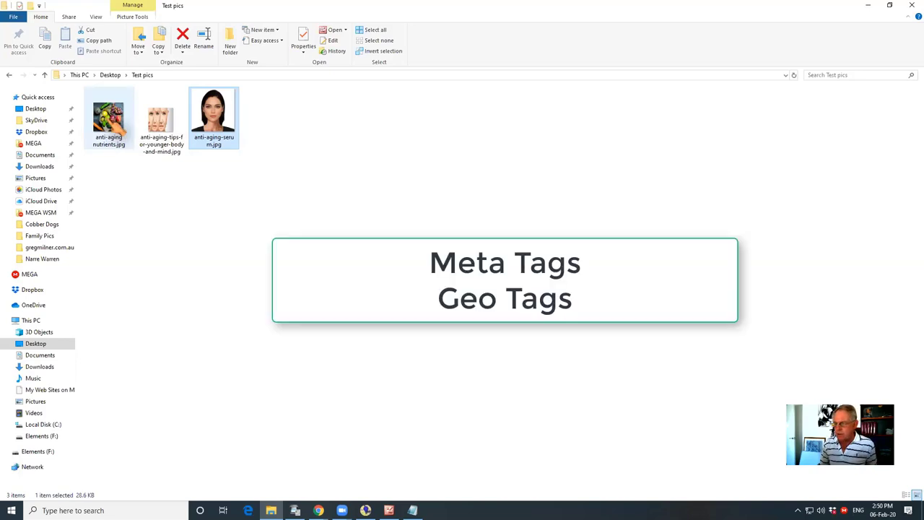
left_click(117, 130)
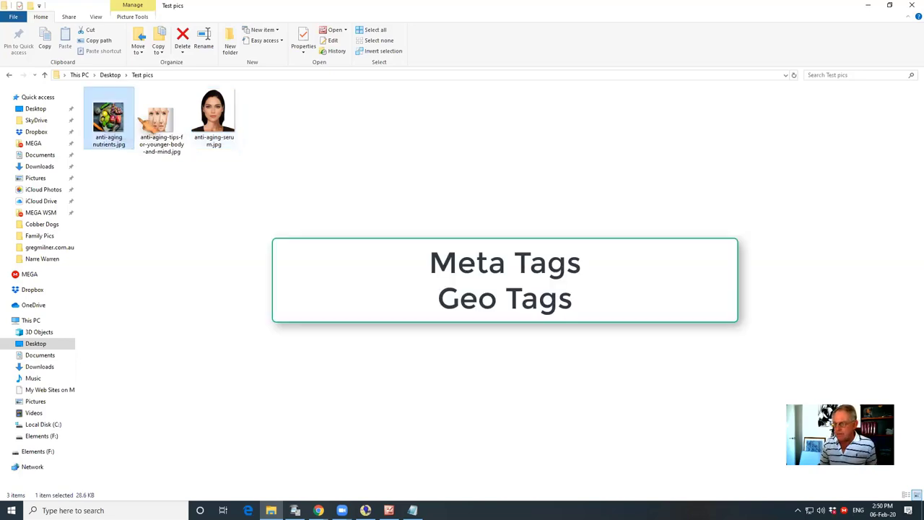
left_click(160, 130, "ctrl")
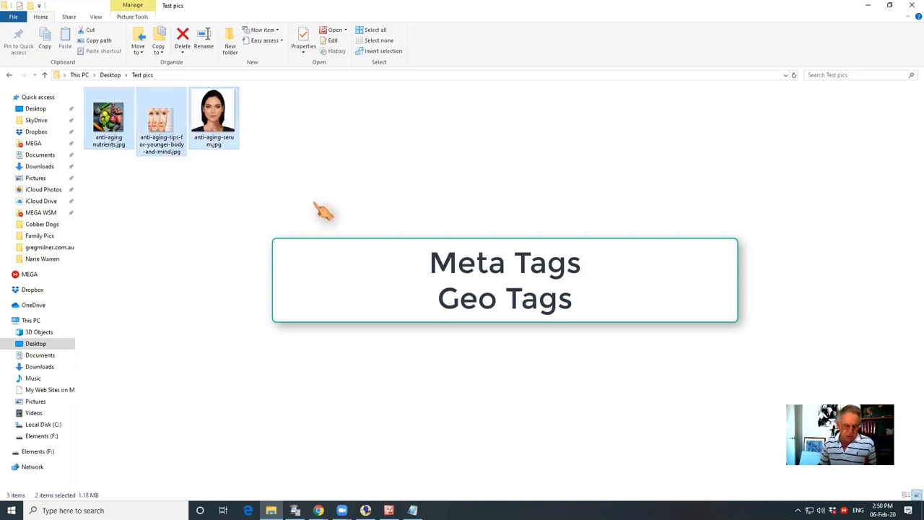
key("ctrl+a")
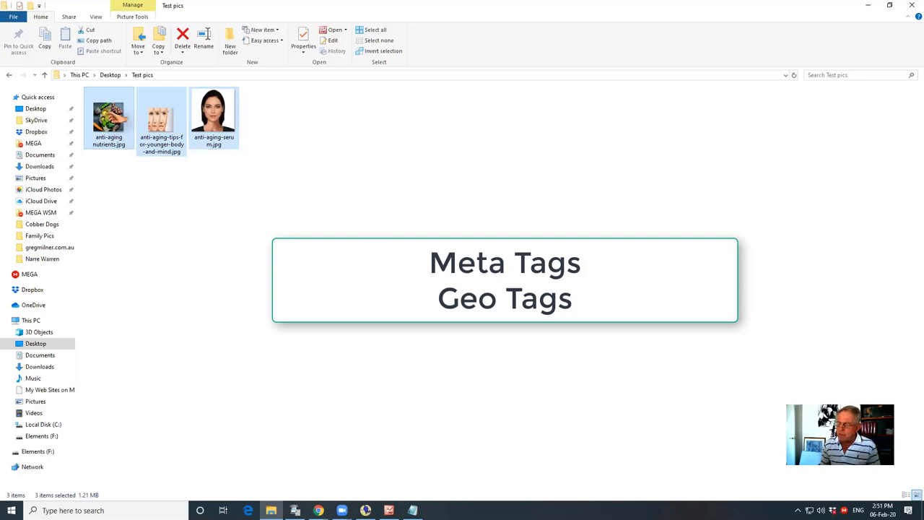
In the photos' Properties Details, set Title and Subject to 'anti-aging-hobart'
right_click(109, 113)
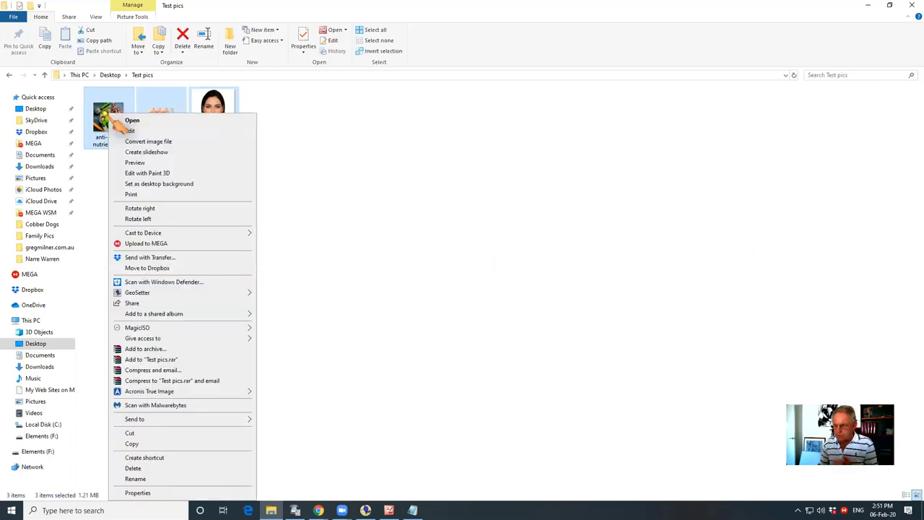
left_click(148, 494)
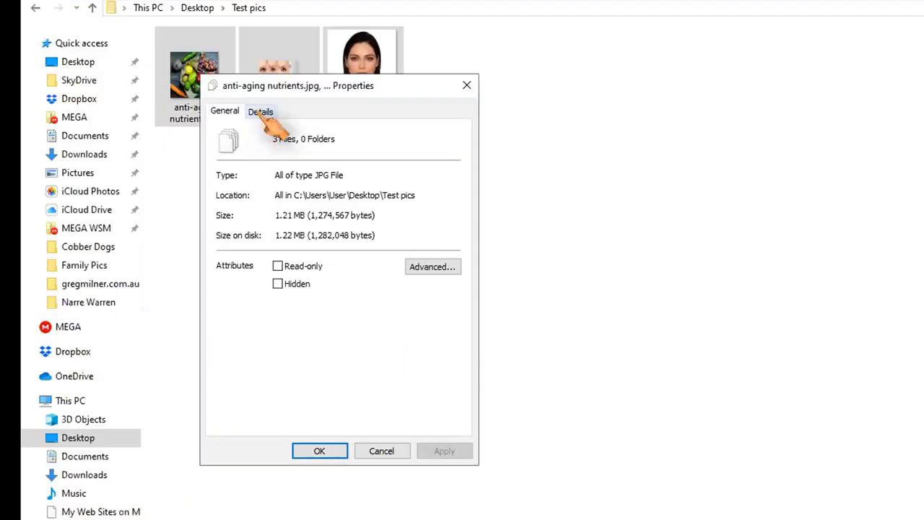
left_click(261, 112)
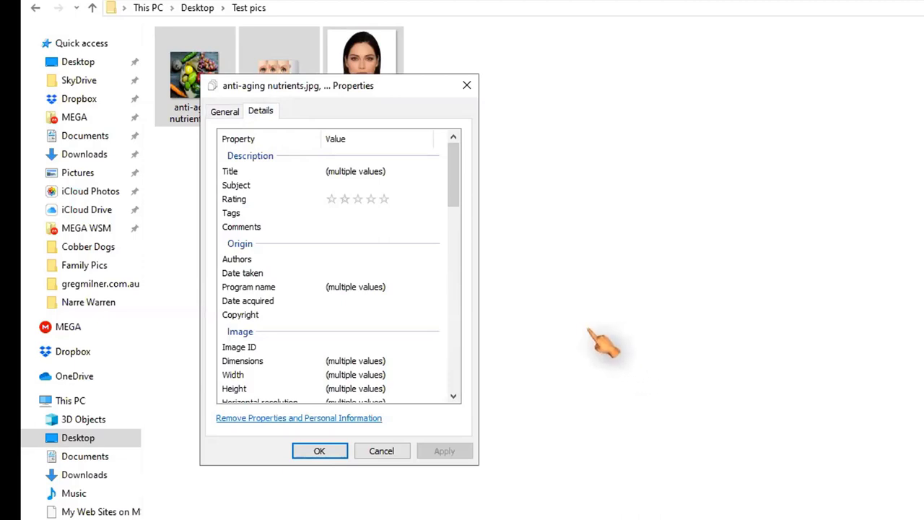
left_click(350, 173)
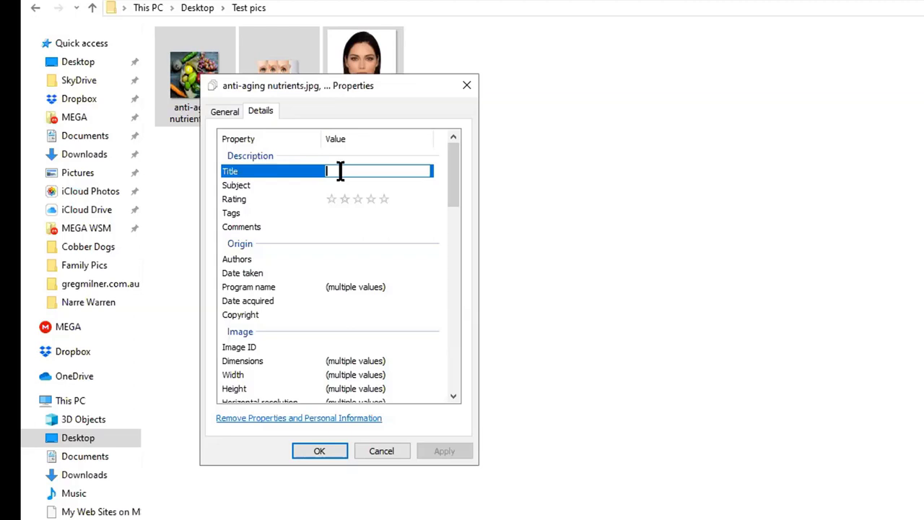
type("anti-aging-hobart")
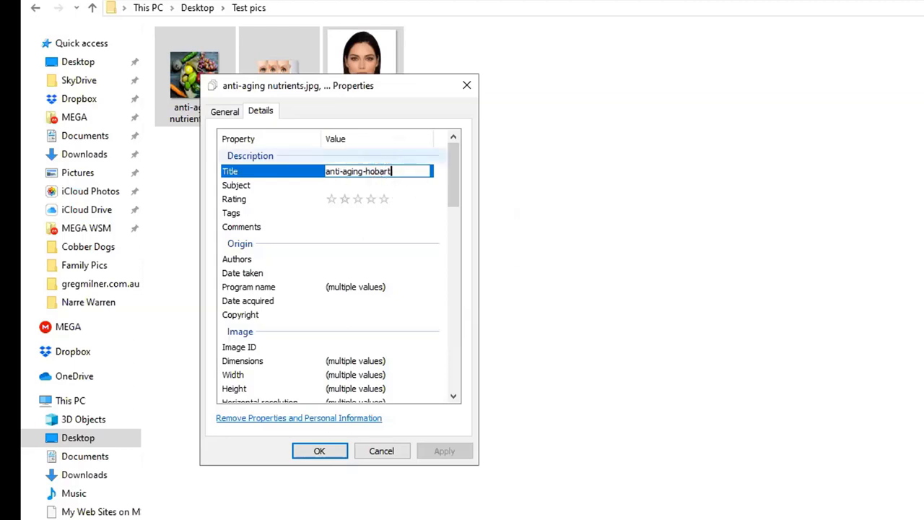
left_click_drag(404, 173, 314, 171)
key("ctrl+c")
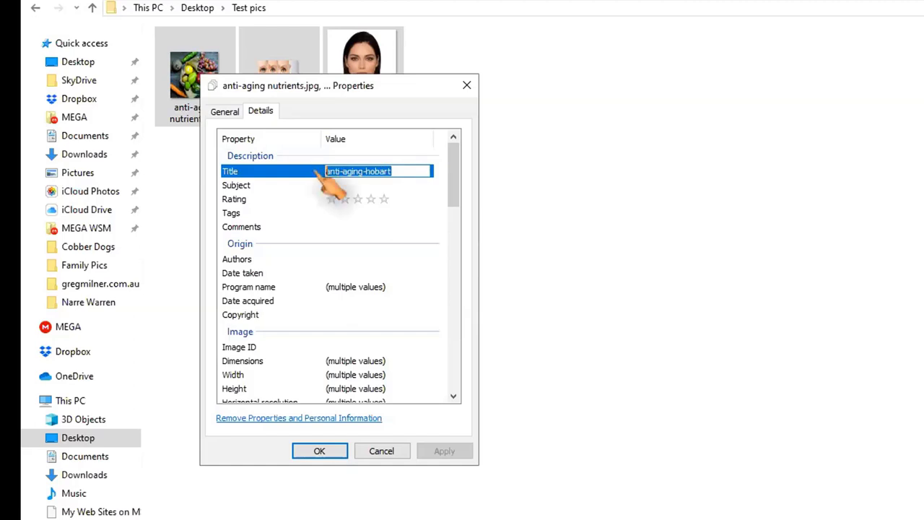
left_click(355, 186)
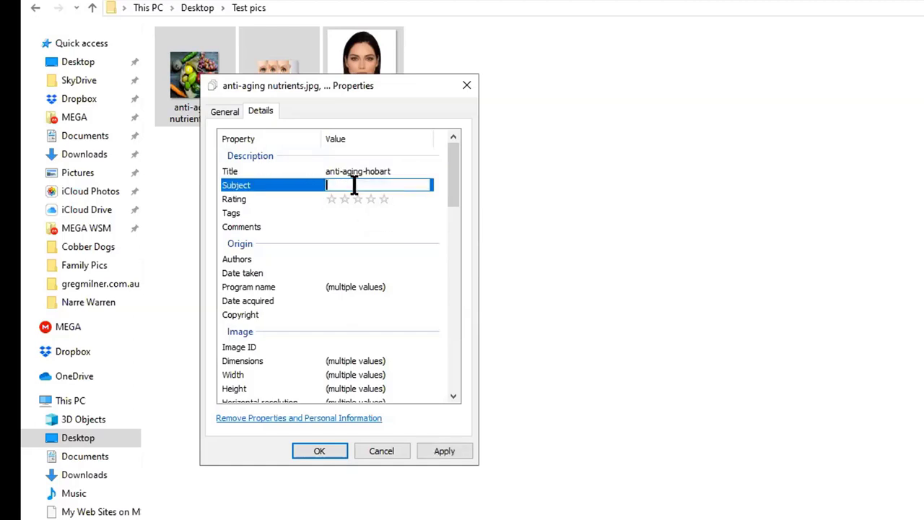
key("ctrl+v")
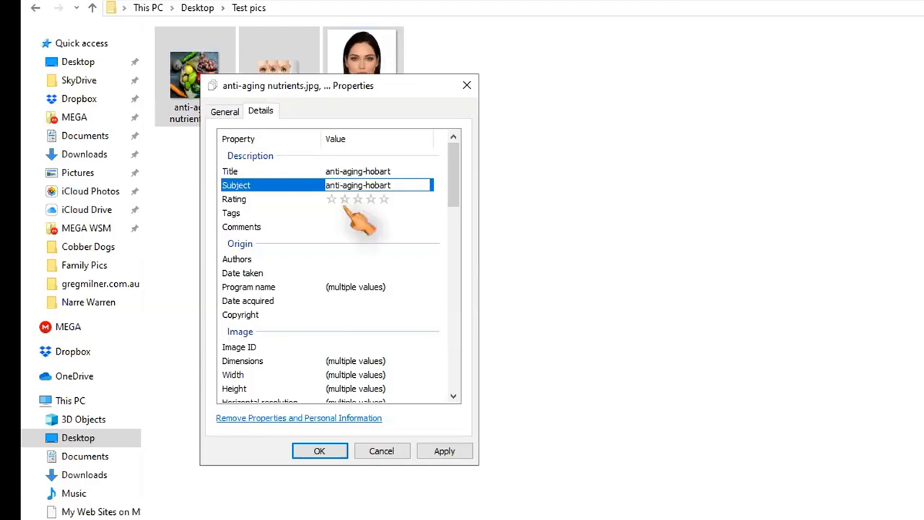
Add the tags anti-aging, anti-wrinkle, serum and skin serum
left_click(359, 213)
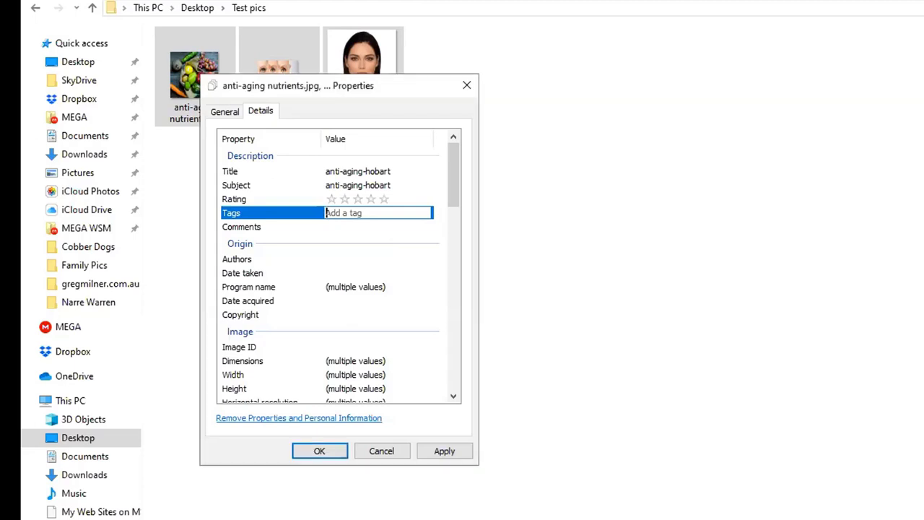
type("a")
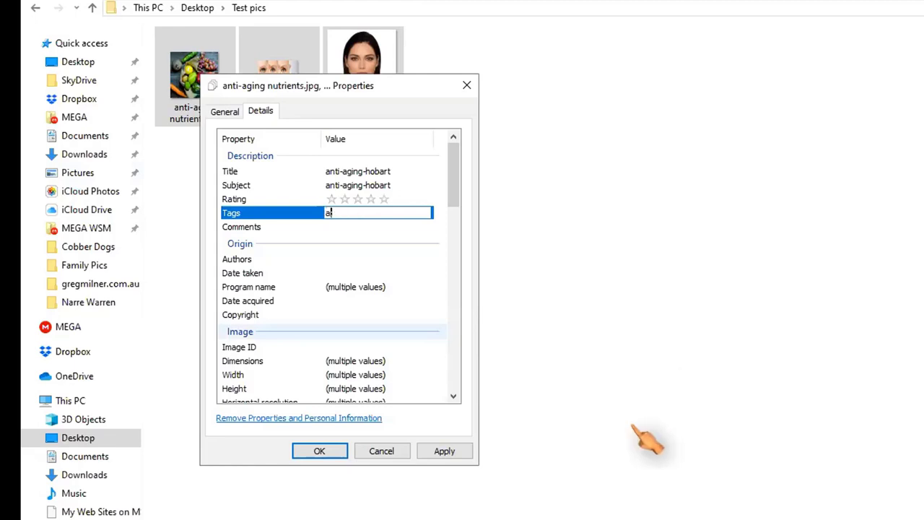
type("nti-aging")
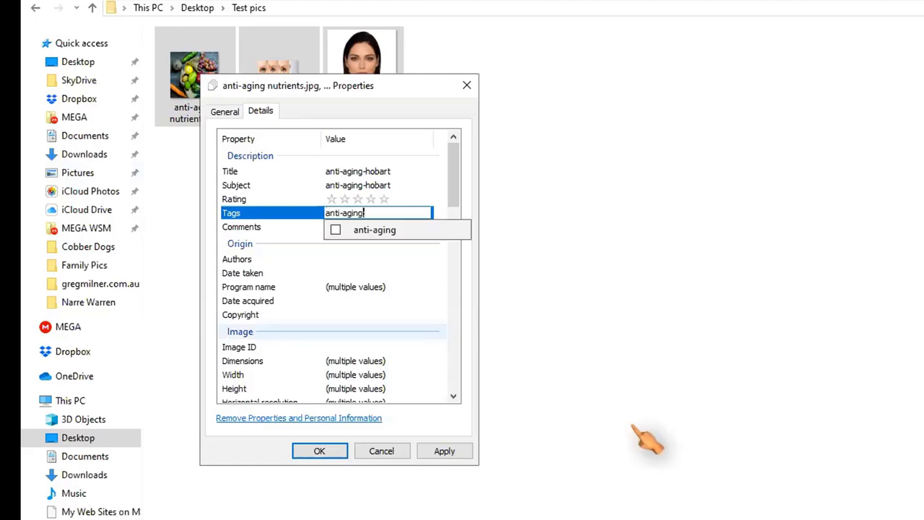
type(";")
key("Return")
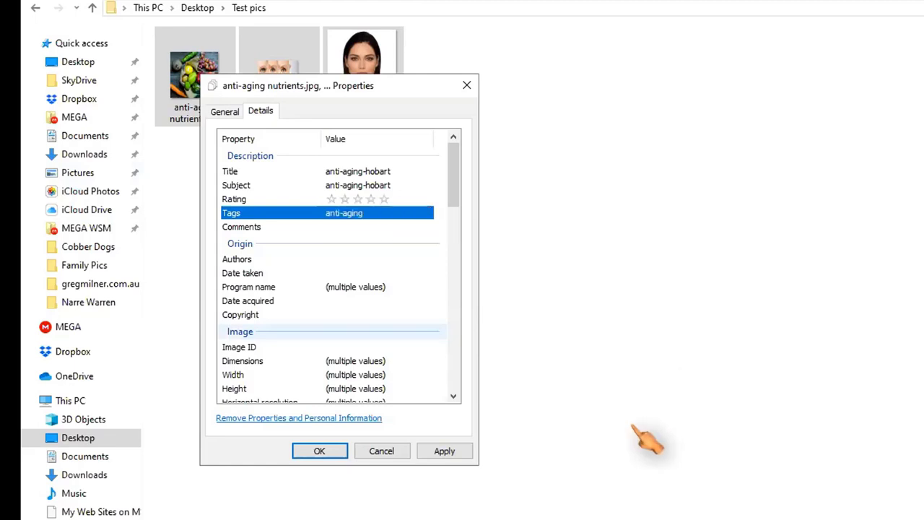
type("anti")
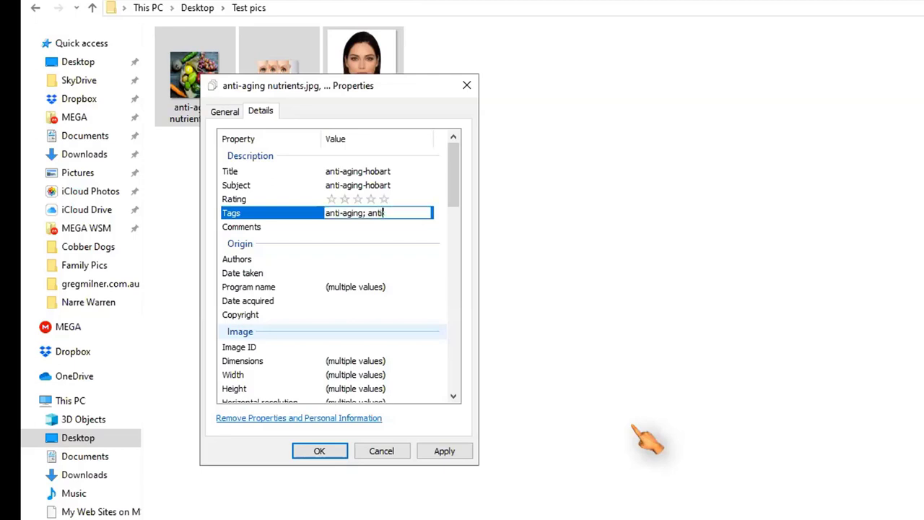
type("-wrinkle")
key("Return")
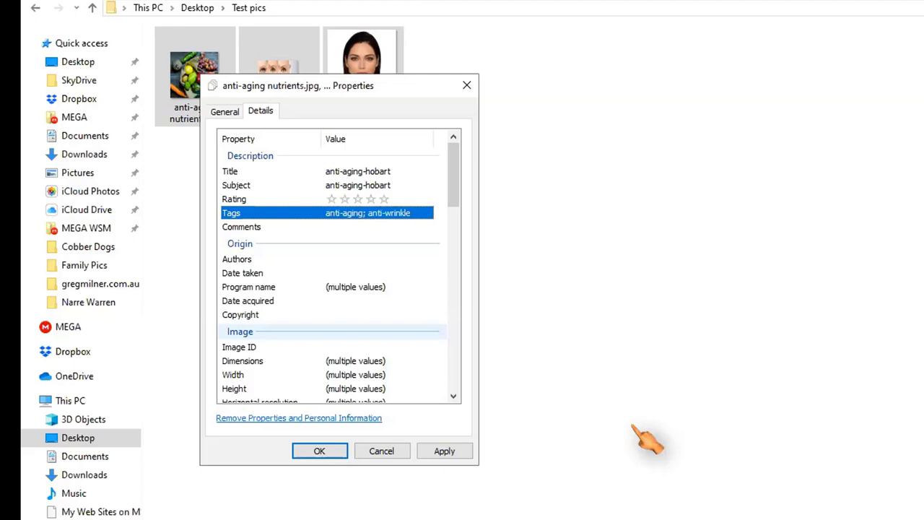
key("F2")
type("serum; skin")
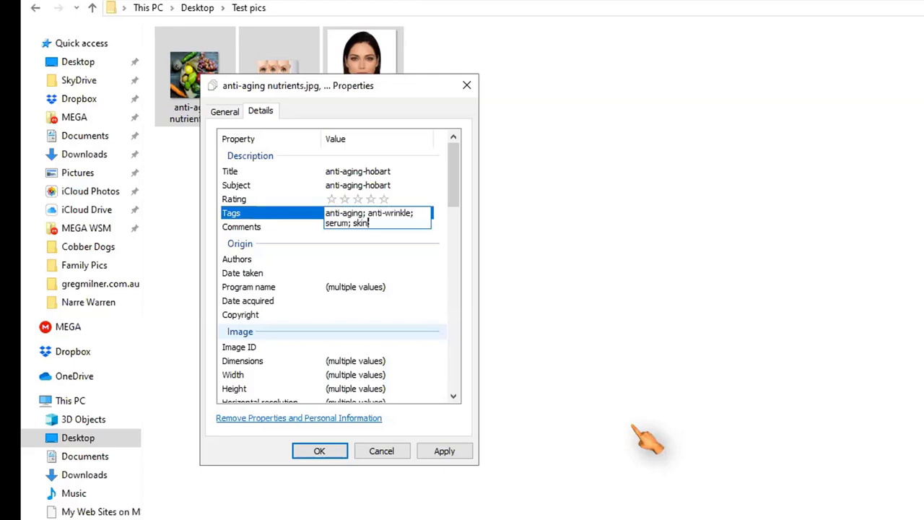
type(" serum;")
key("Return")
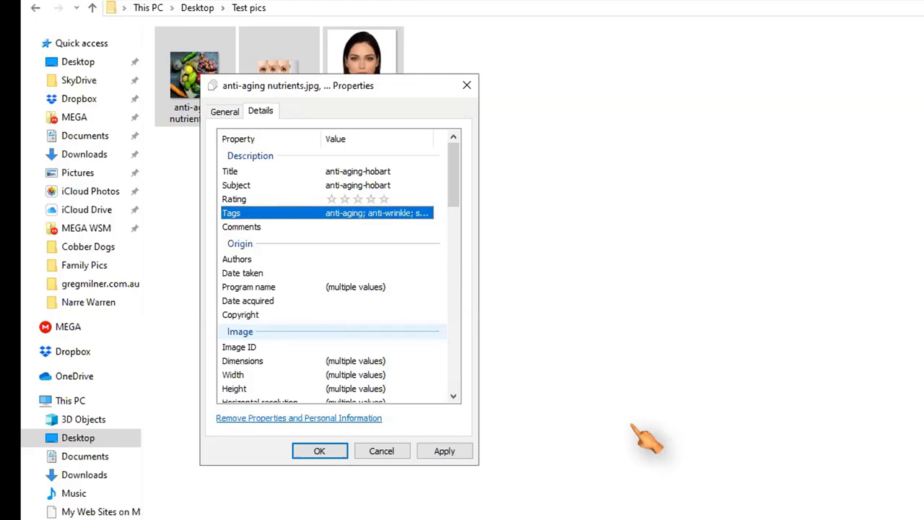
Paste the salon's Hobart address into the photos' Comments field
left_click(339, 227)
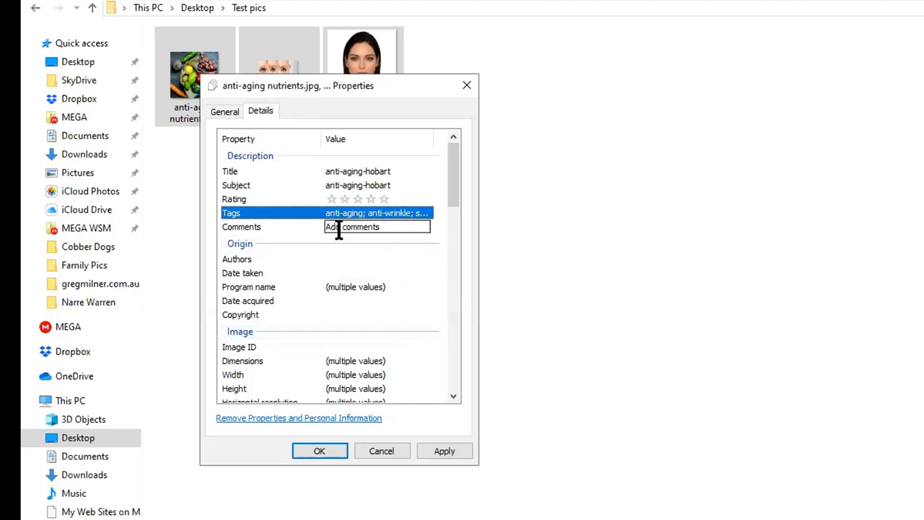
left_click(338, 230)
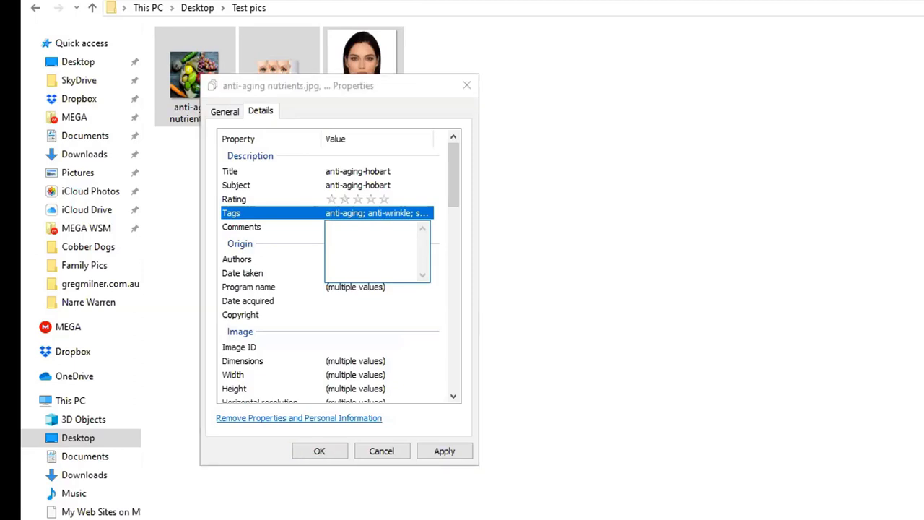
left_click(327, 228)
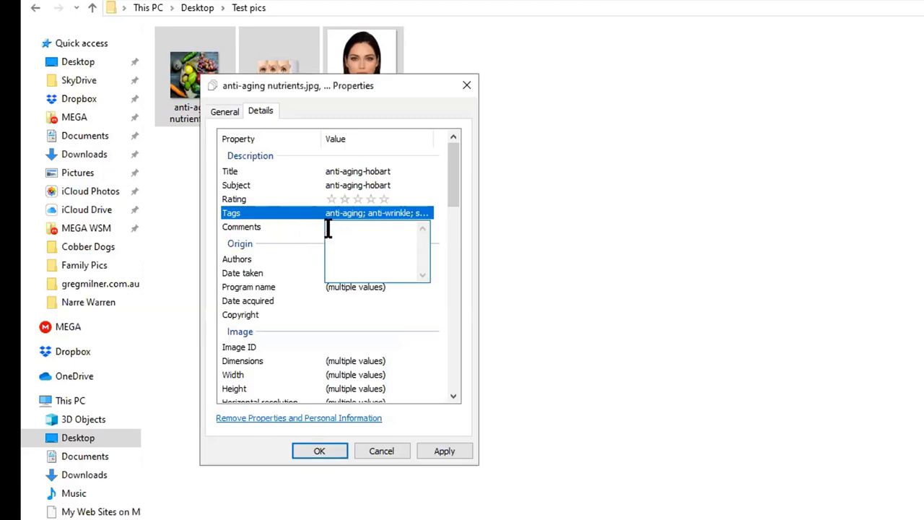
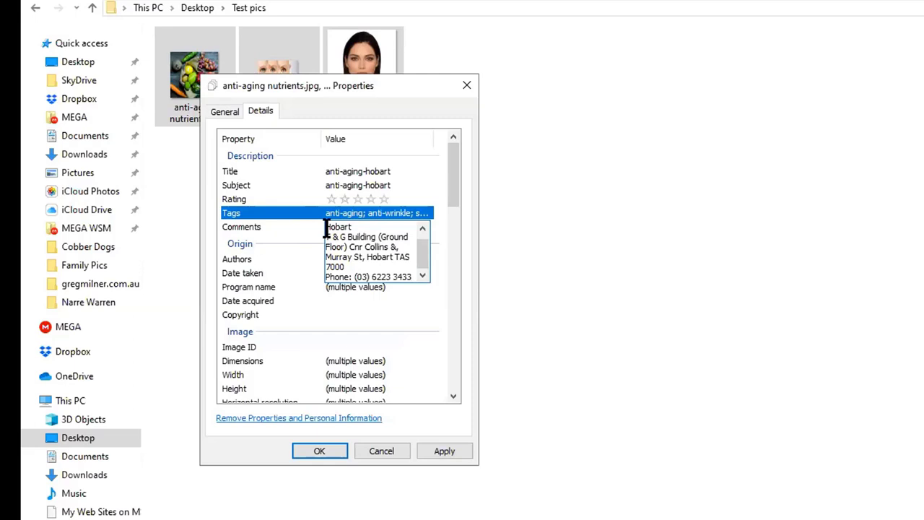
key("Return")
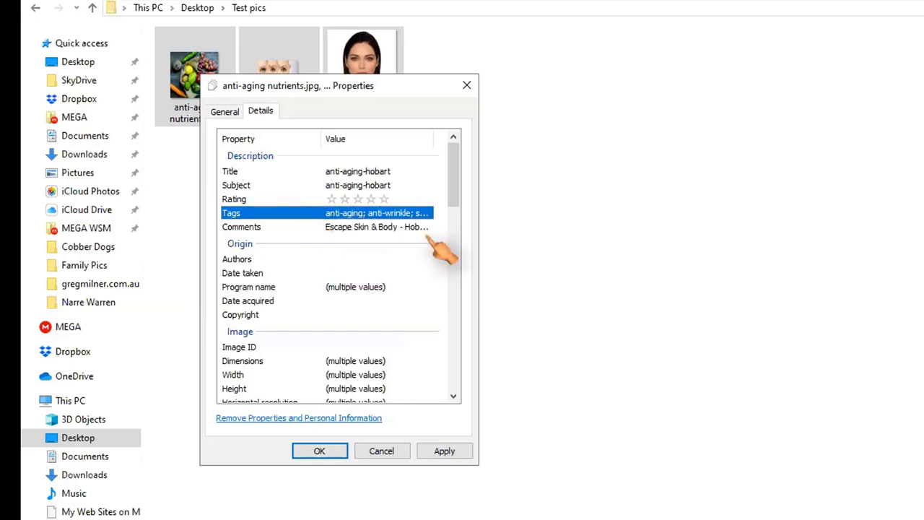
left_click(349, 259)
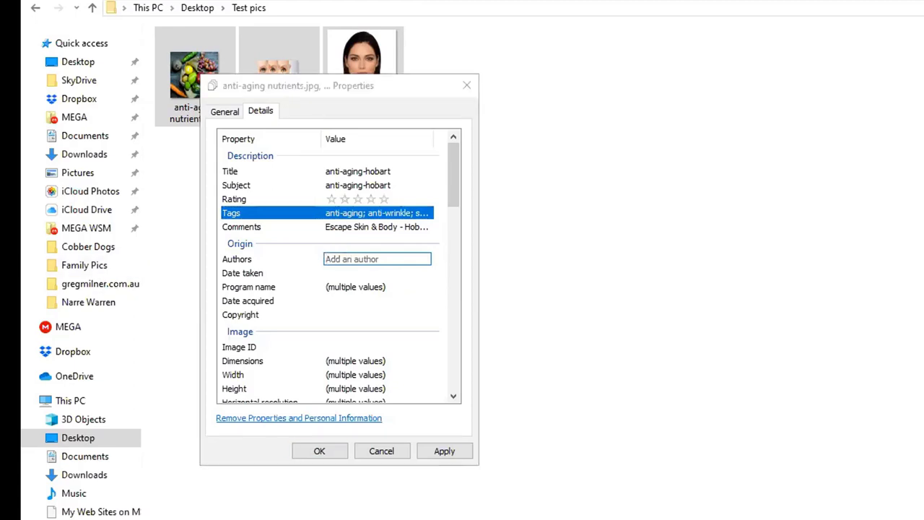
left_click(382, 257)
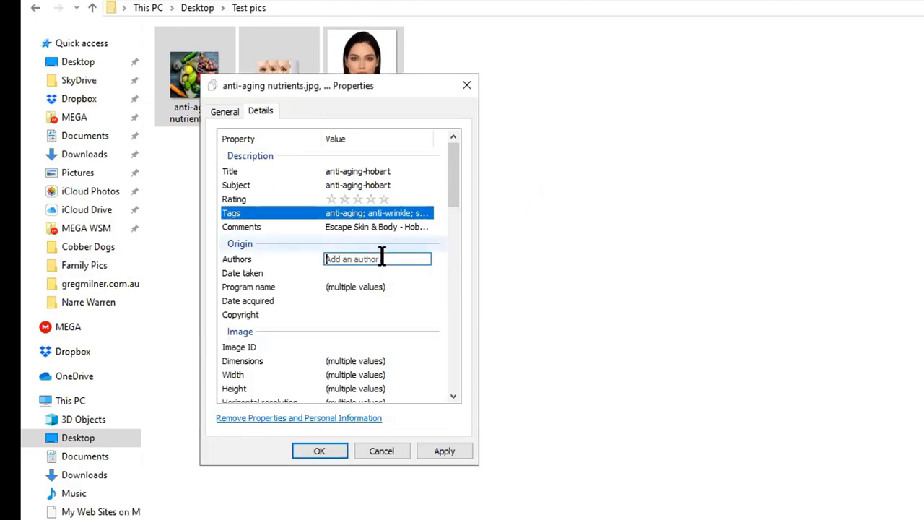
type("www.beauty-salon-hobart.com;")
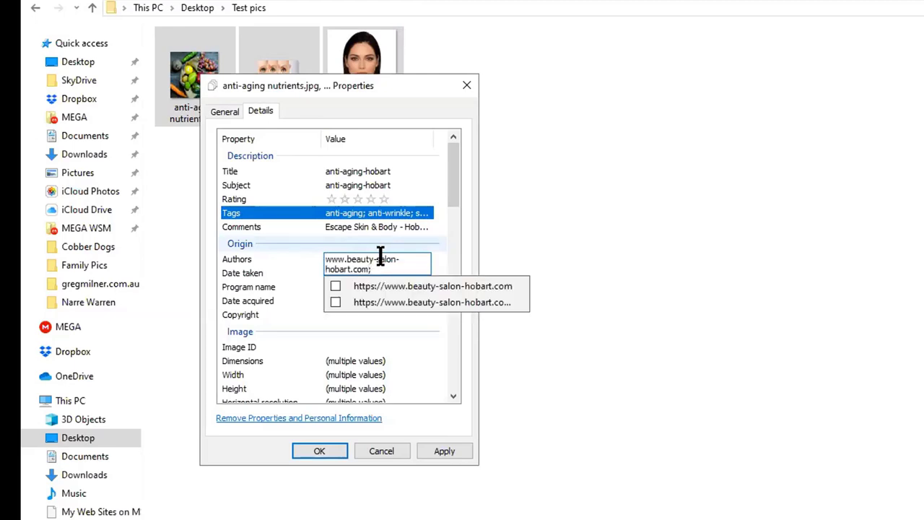
left_click(443, 450)
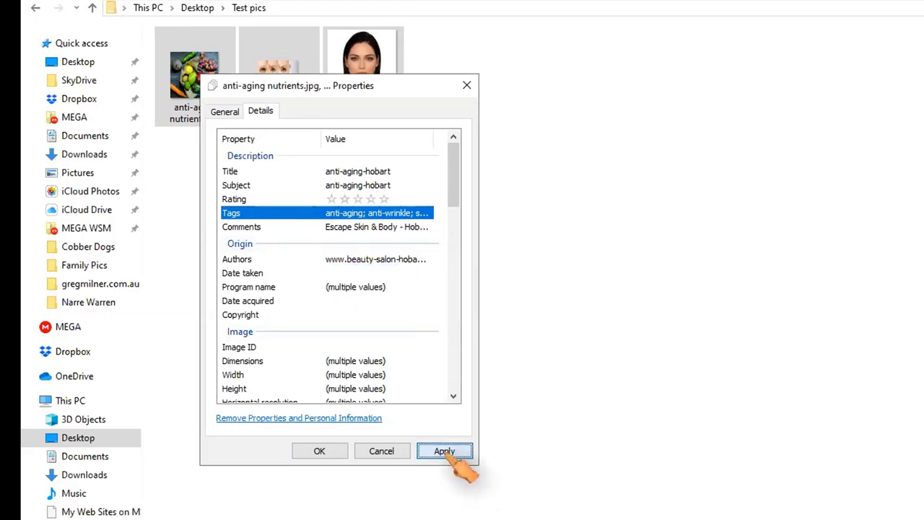
left_click(320, 450)
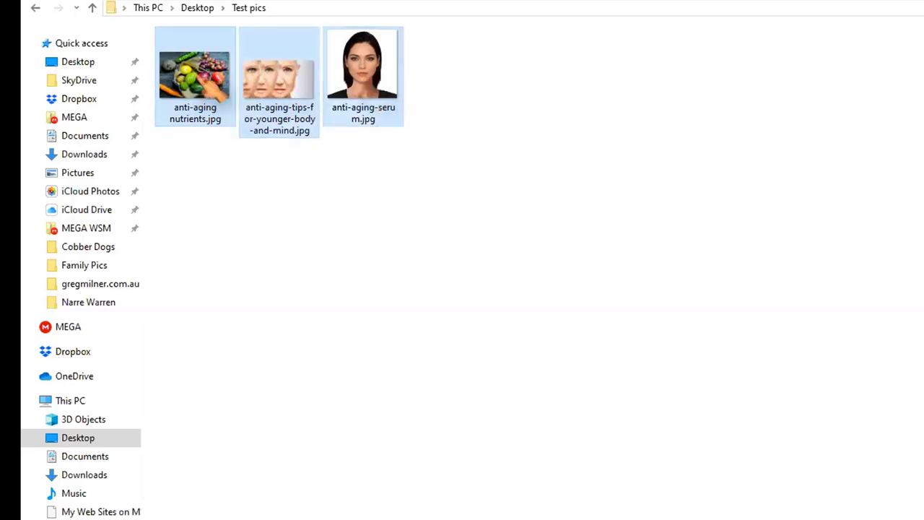
Open the three selected photos in GeoSetter via Browse…
right_click(205, 83)
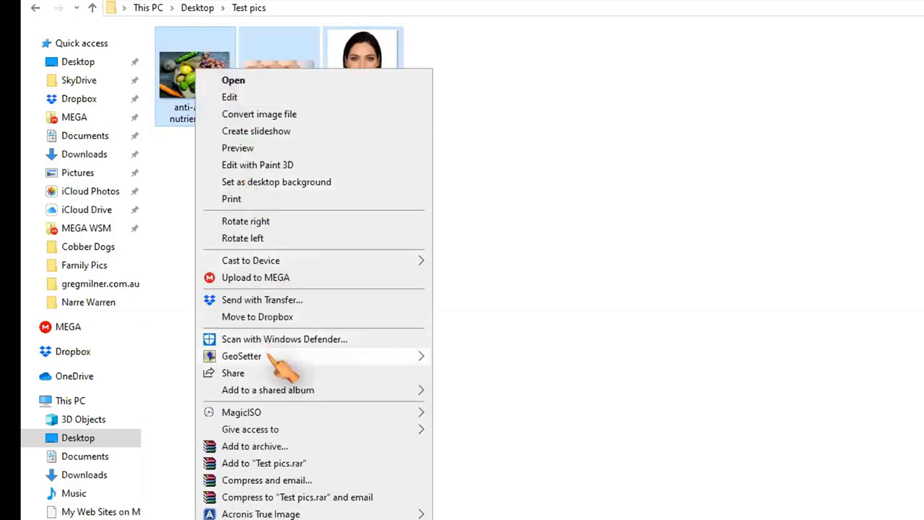
mouse_move(271, 358)
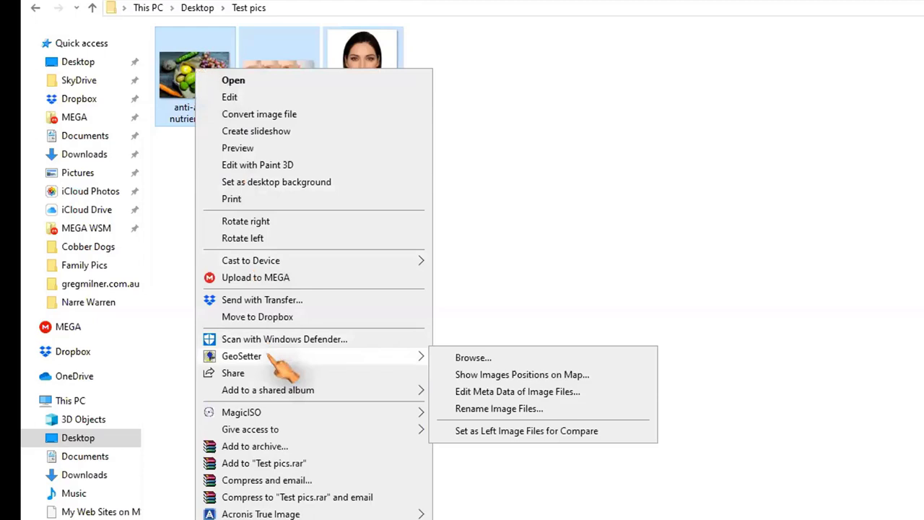
left_click(477, 360)
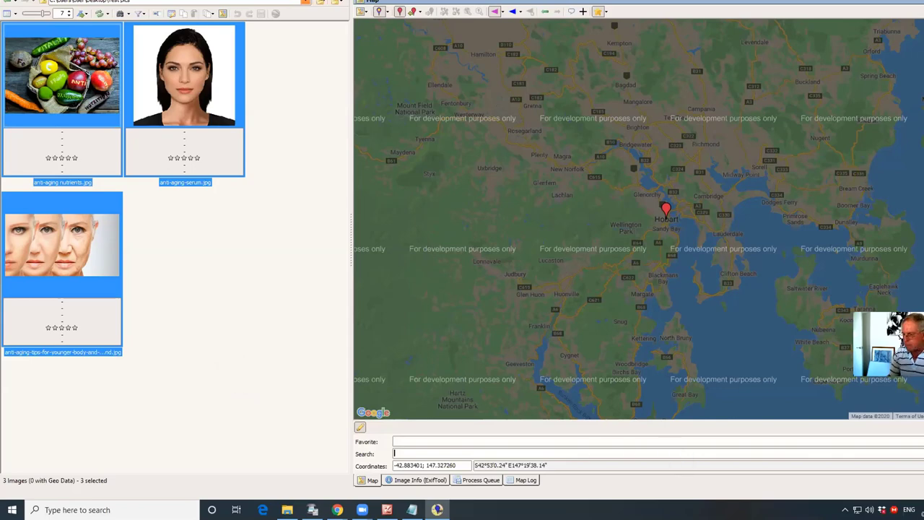
Search the map for the salon's Hobart address, assign that position to all three photos, and save it
left_click(408, 454)
type("Cnr Collins & Murray St, Hobart TAS 7000")
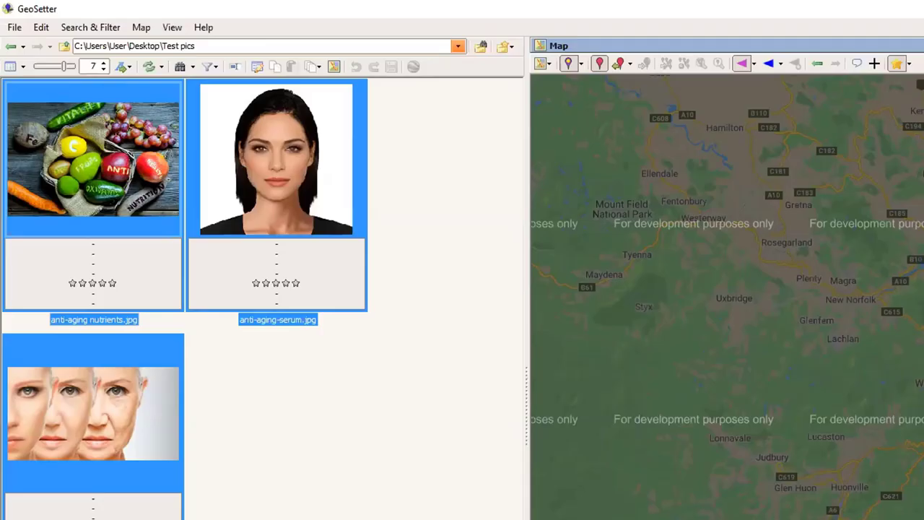
left_click(620, 65)
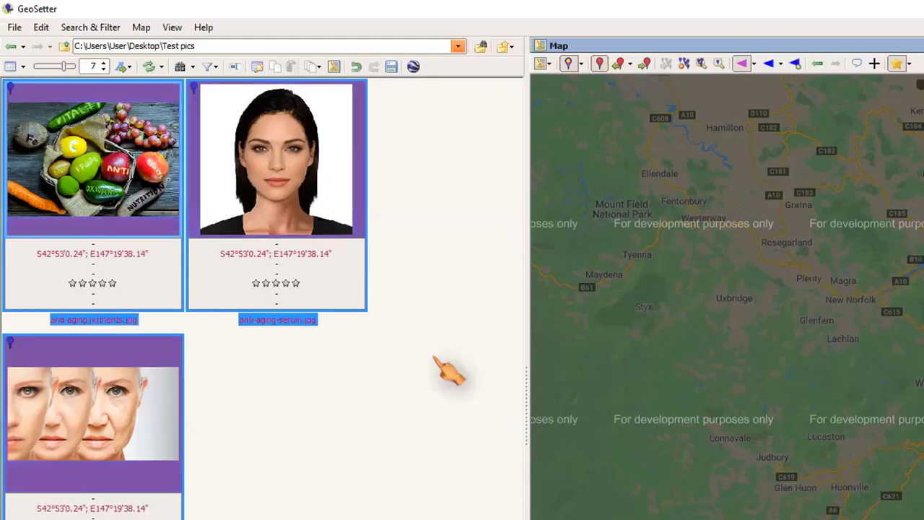
left_click(391, 66)
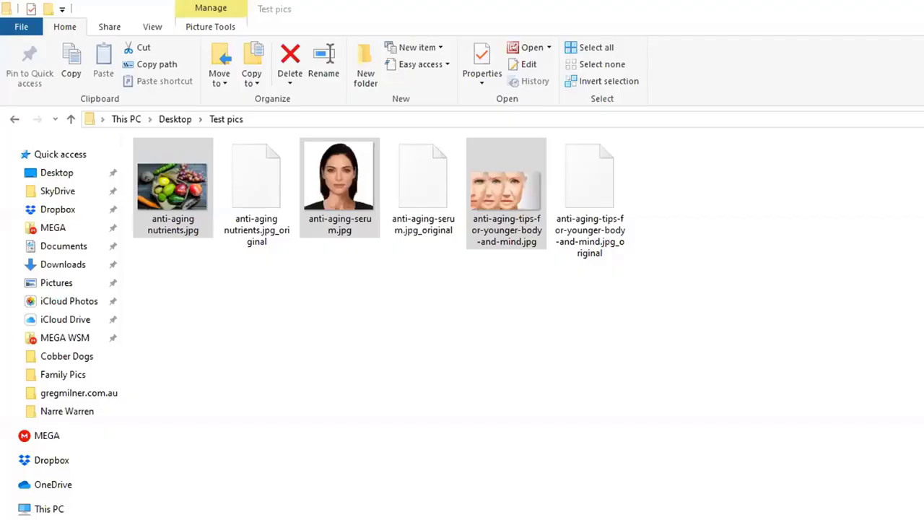
Select anti-aging nutrients.jpg and open its Properties
left_click(184, 195)
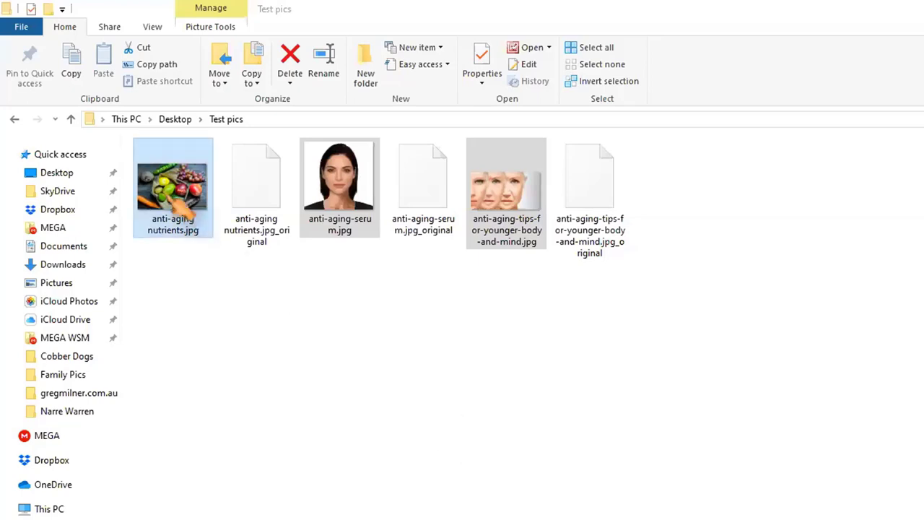
left_click(353, 210)
left_click(514, 210)
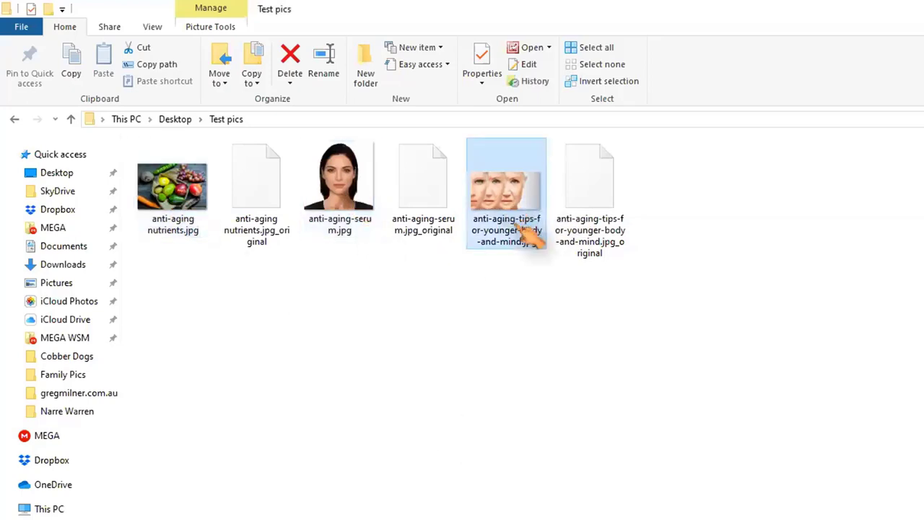
left_click(195, 195)
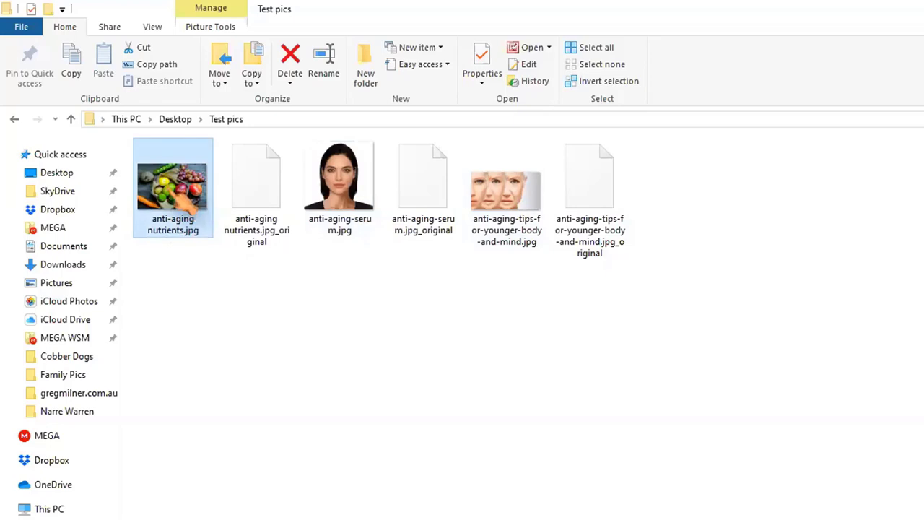
right_click(168, 185)
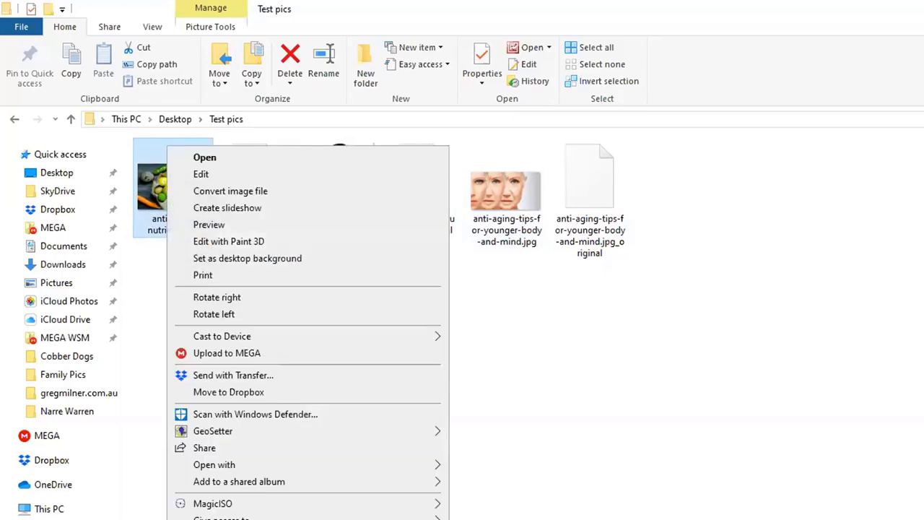
key("r")
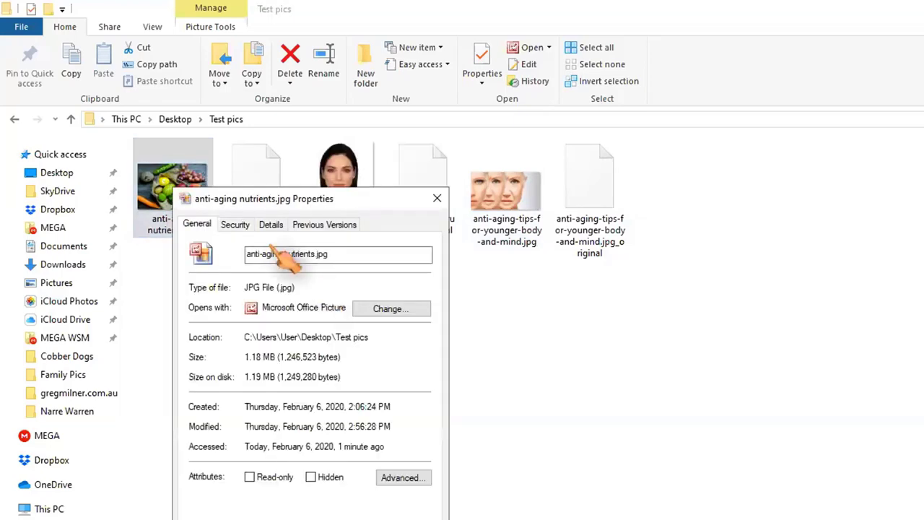
On the Details tab, confirm GPS latitude 42; 53; 0.244 and longitude 147; 19; 38.135, then close
left_click(271, 225)
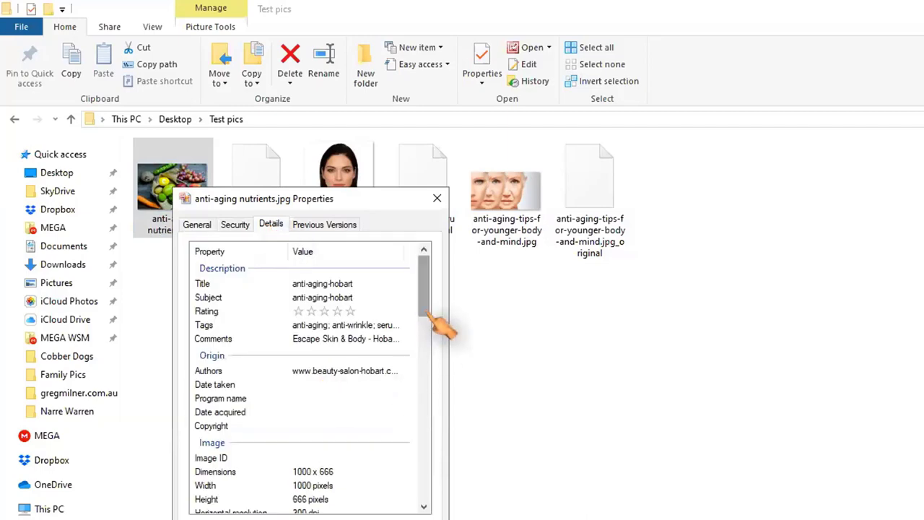
left_click_drag(427, 295, 433, 514)
left_click(346, 380)
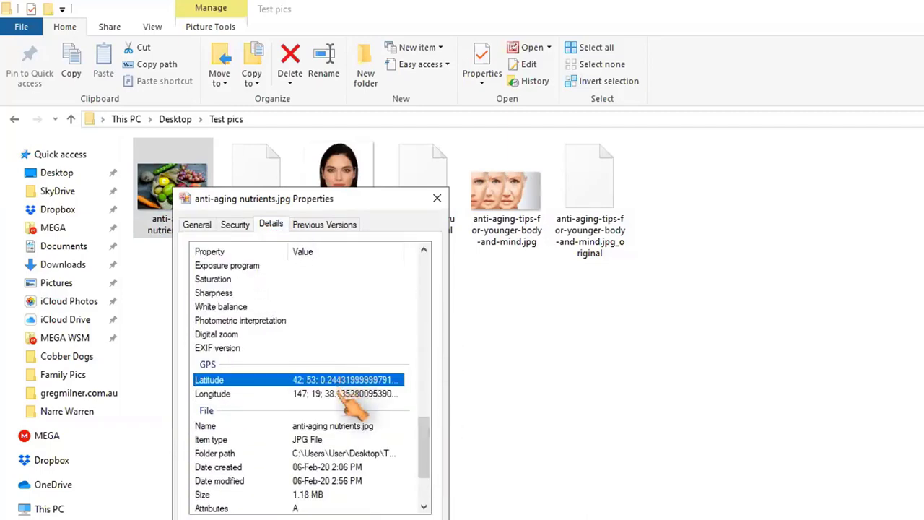
left_click(339, 394)
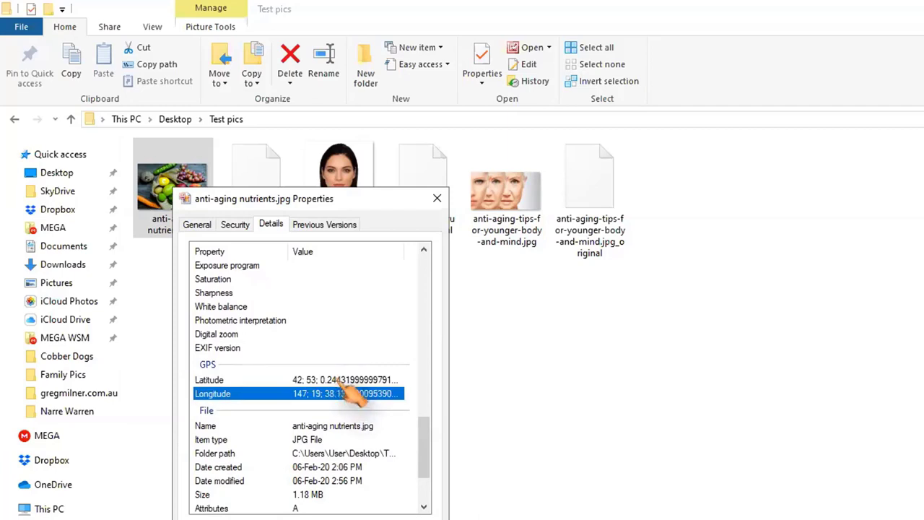
key("Up")
key("Escape")
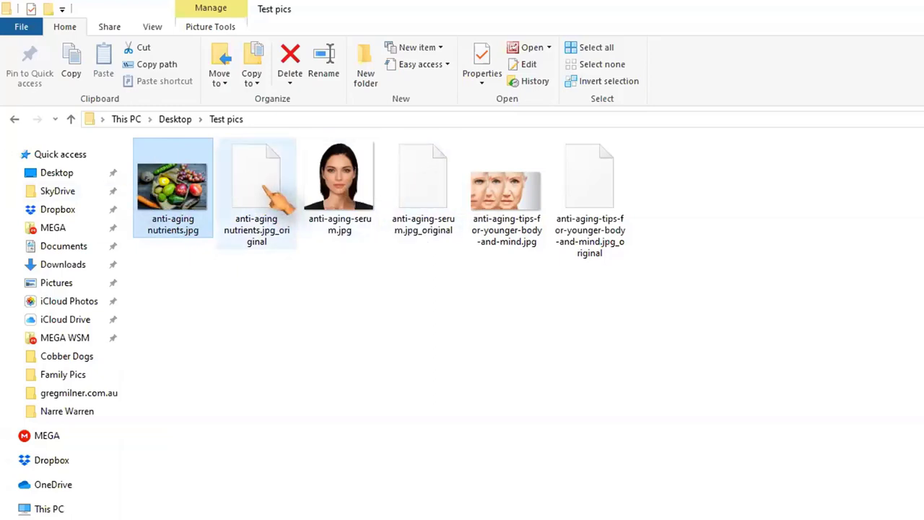
Delete the nutrients, serum and tips _original backup files to the Recycle Bin
left_click(264, 225)
left_click(422, 220, "ctrl")
left_click(599, 209, "ctrl")
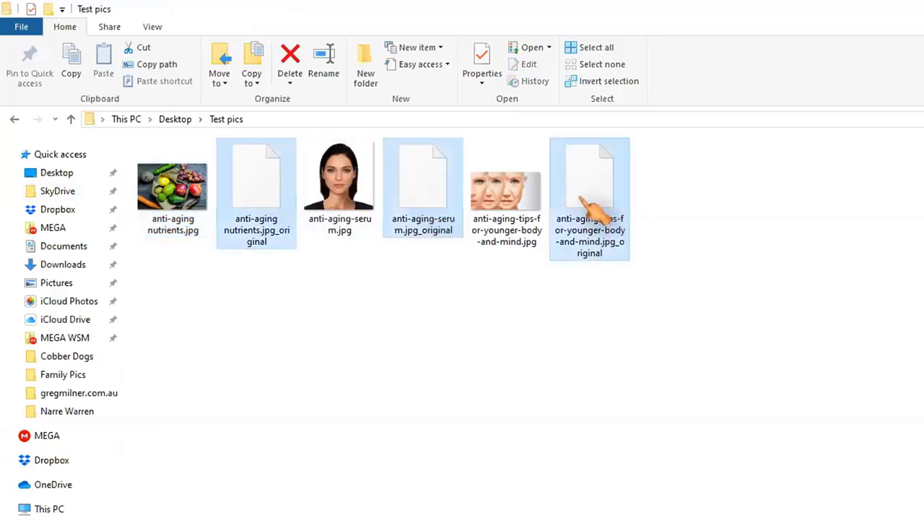
key("Delete")
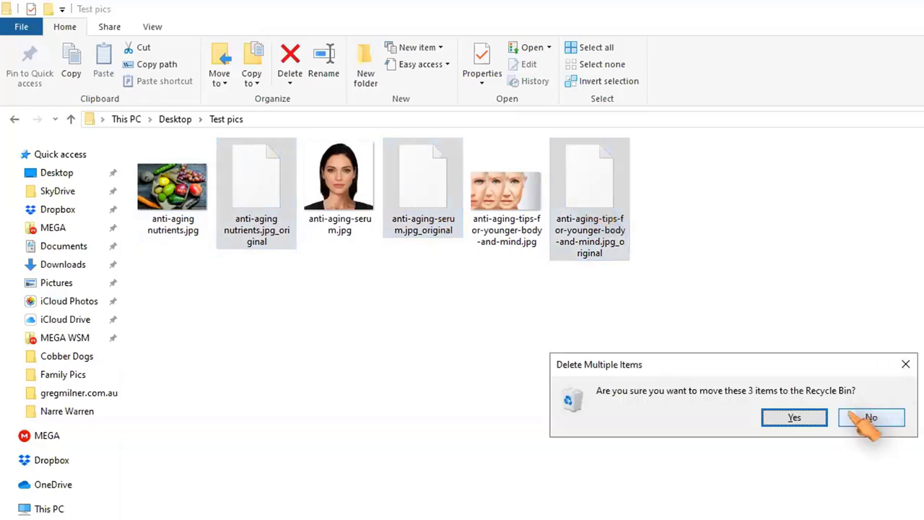
left_click(801, 418)
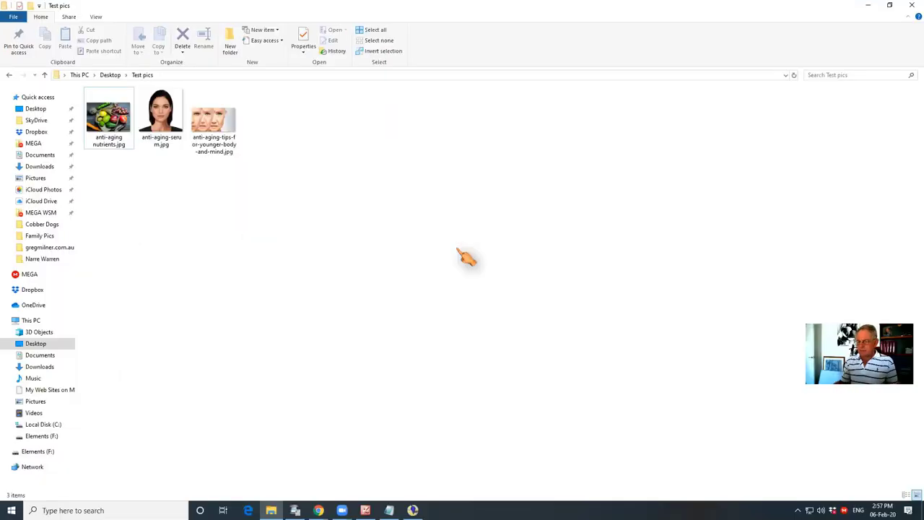
Minimise File Explorer to reveal the Google My Business Insights page with the photo views chart
left_click(867, 5)
mouse_move(581, 289)
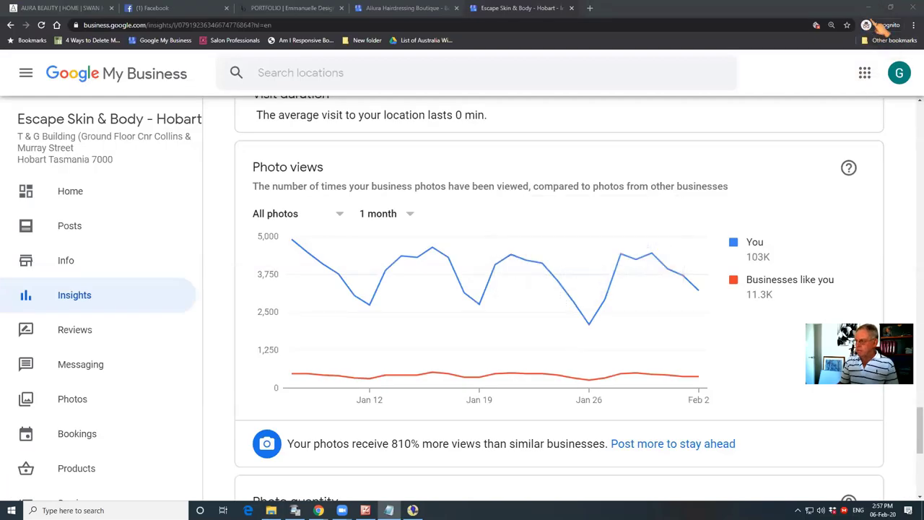